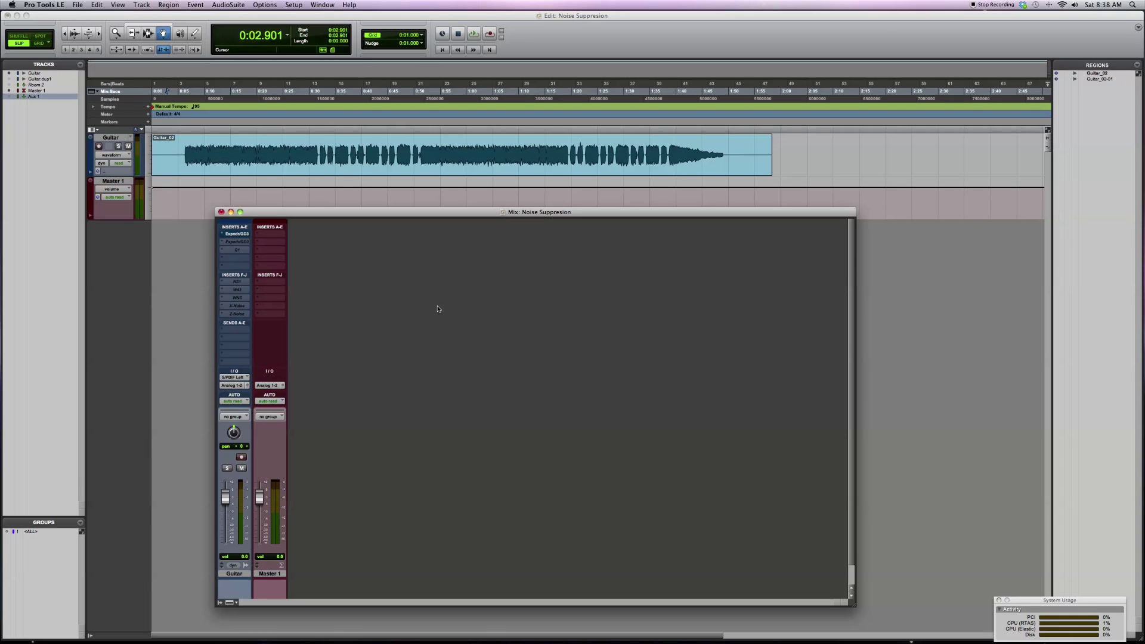
Play the unprocessed guitar track, and play it again with its first Expander/Gate insert taken out of bypass
key("space")
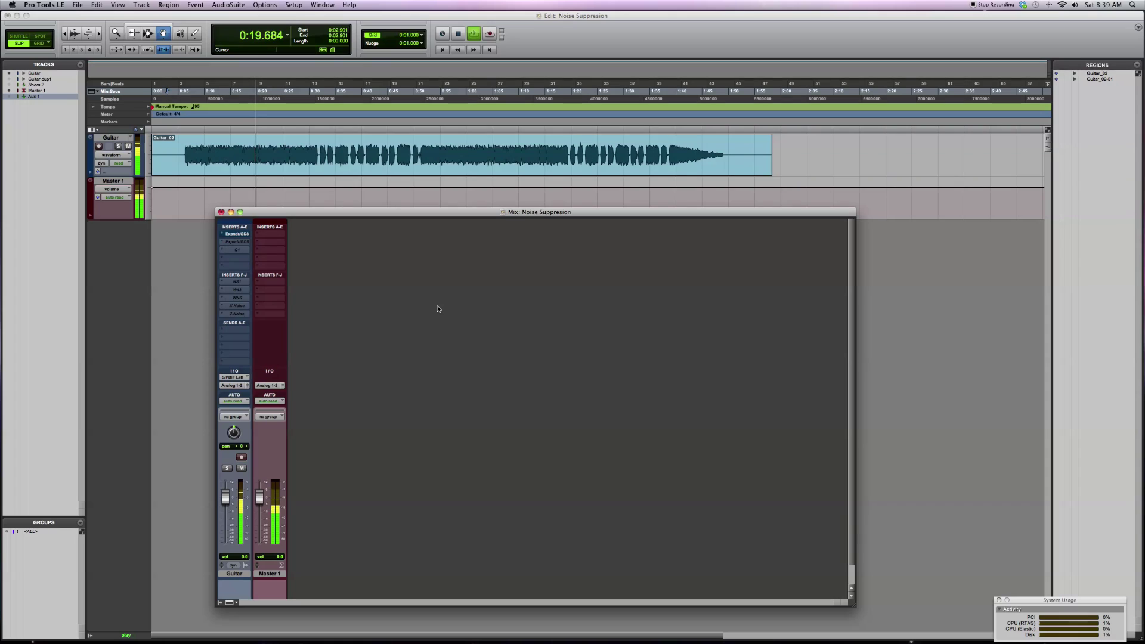
key("space")
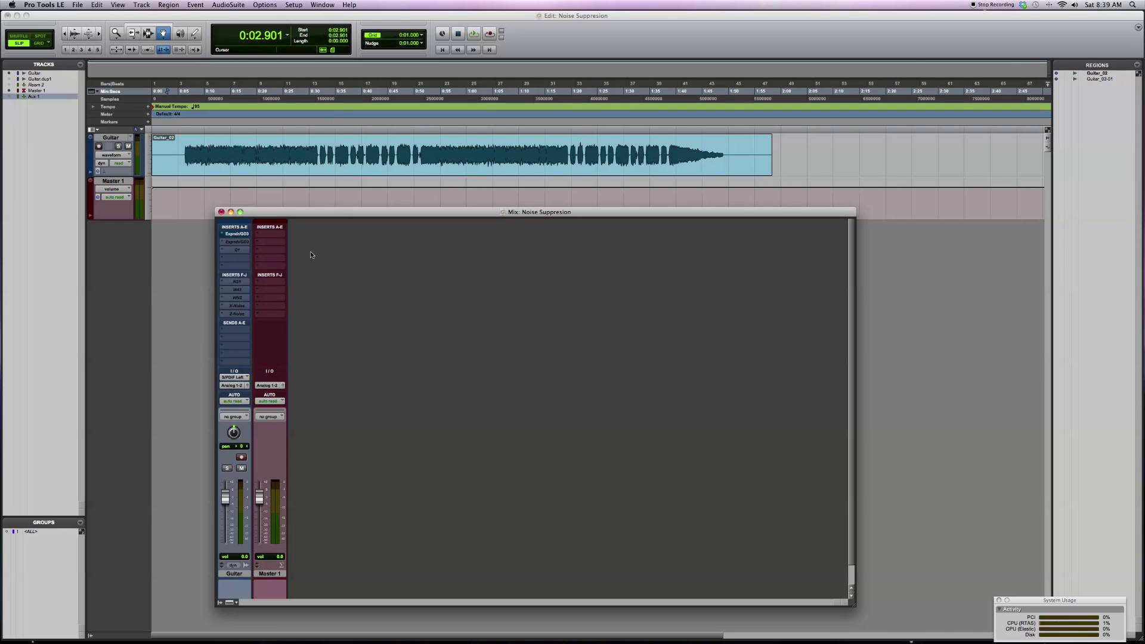
left_click(241, 234)
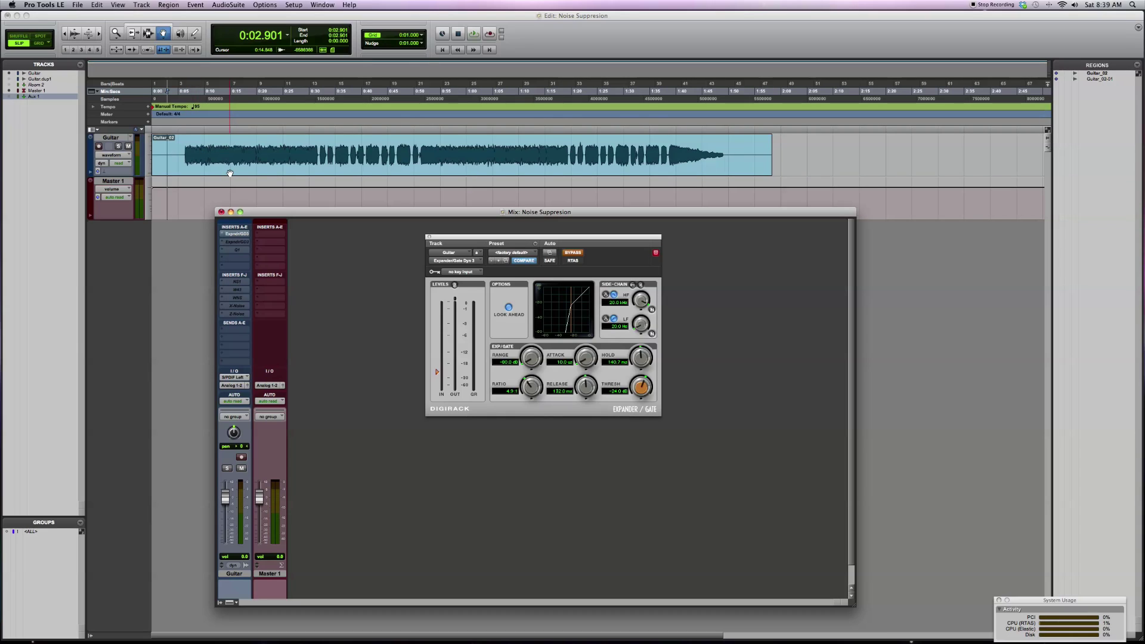
left_click(573, 252)
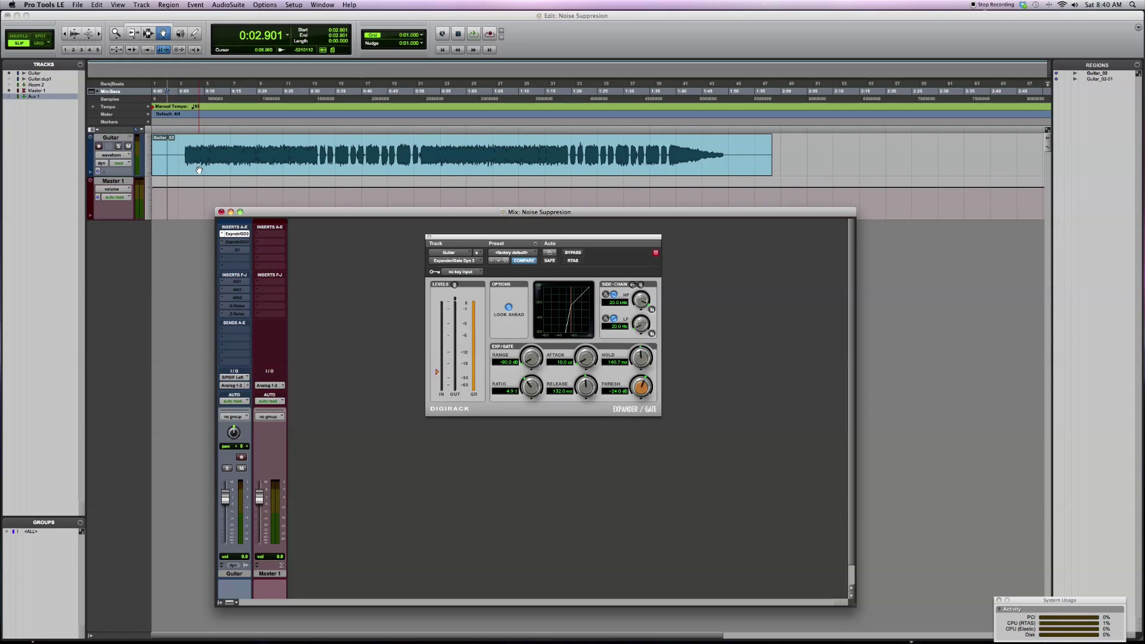
key("space")
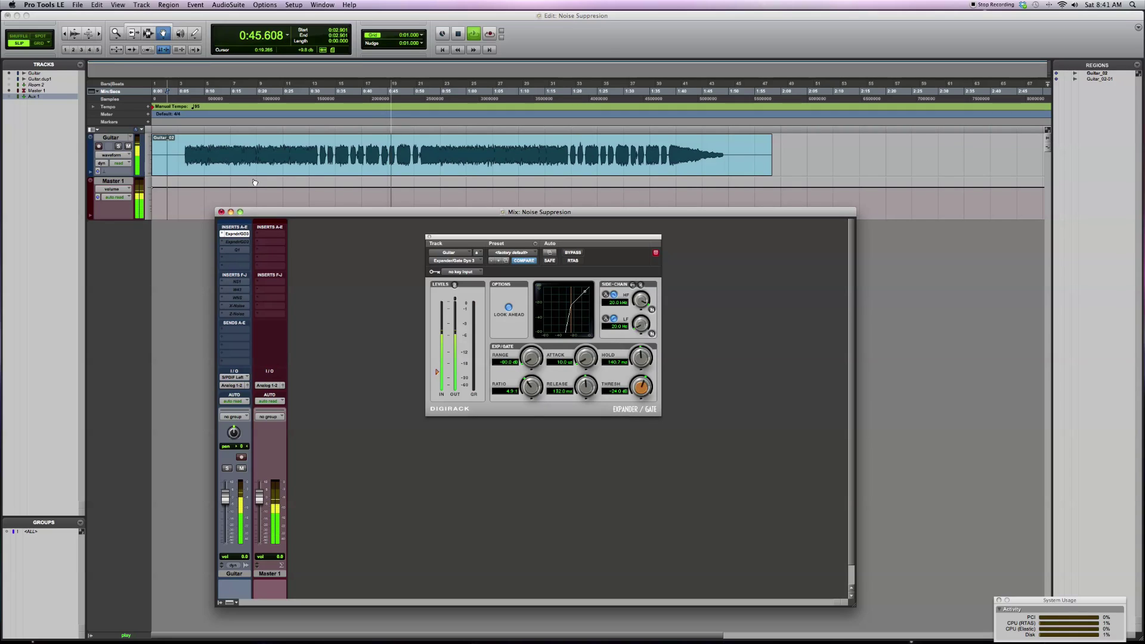
key("space")
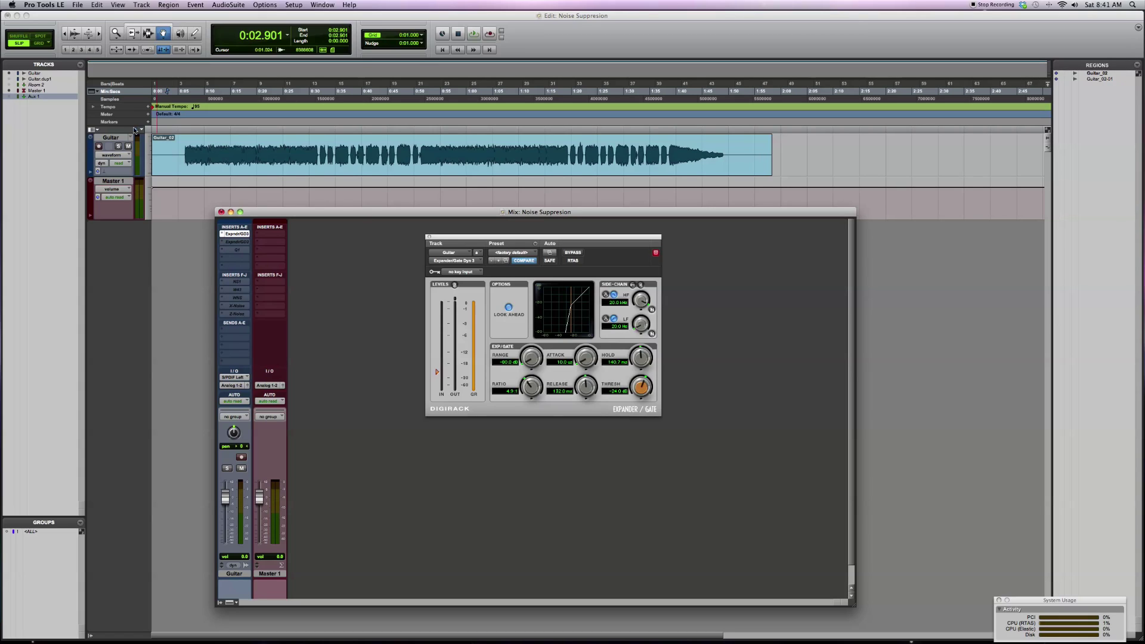
Show the Guitar.dup1 track, close the gate window and compare where the two waveforms begin at close range
left_click(9, 79)
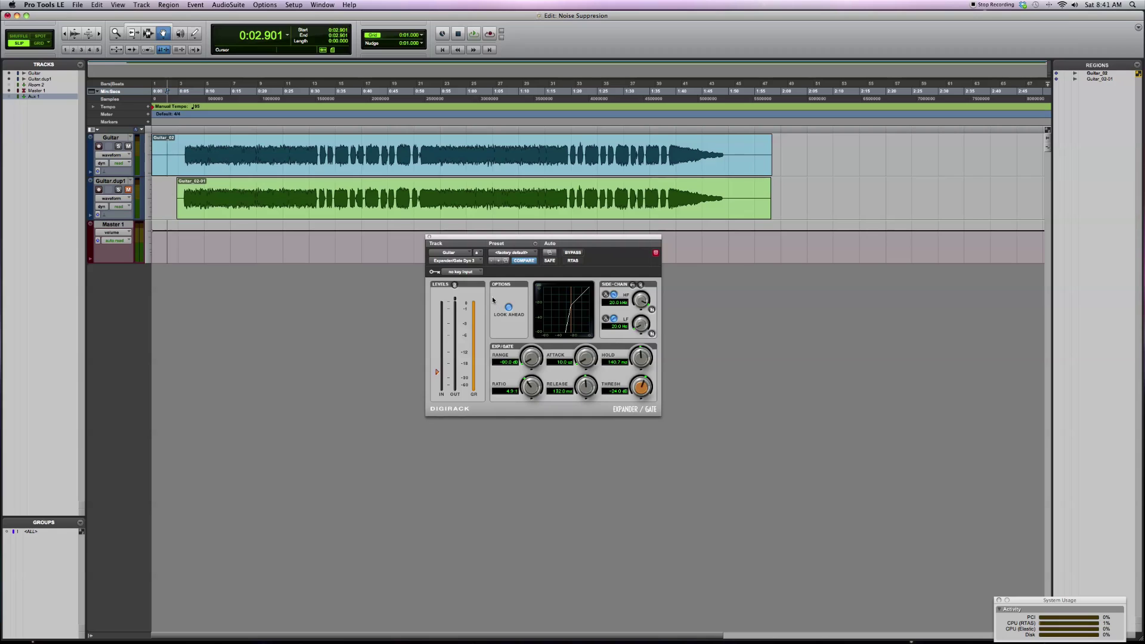
left_click(428, 238)
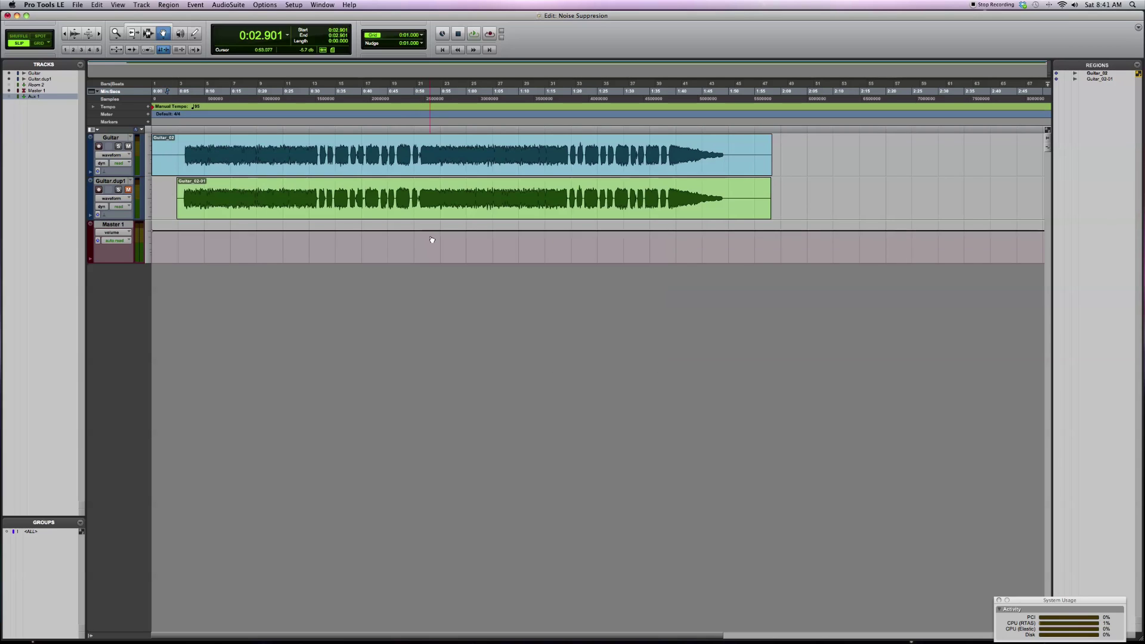
scroll(260, 232, "up", 10)
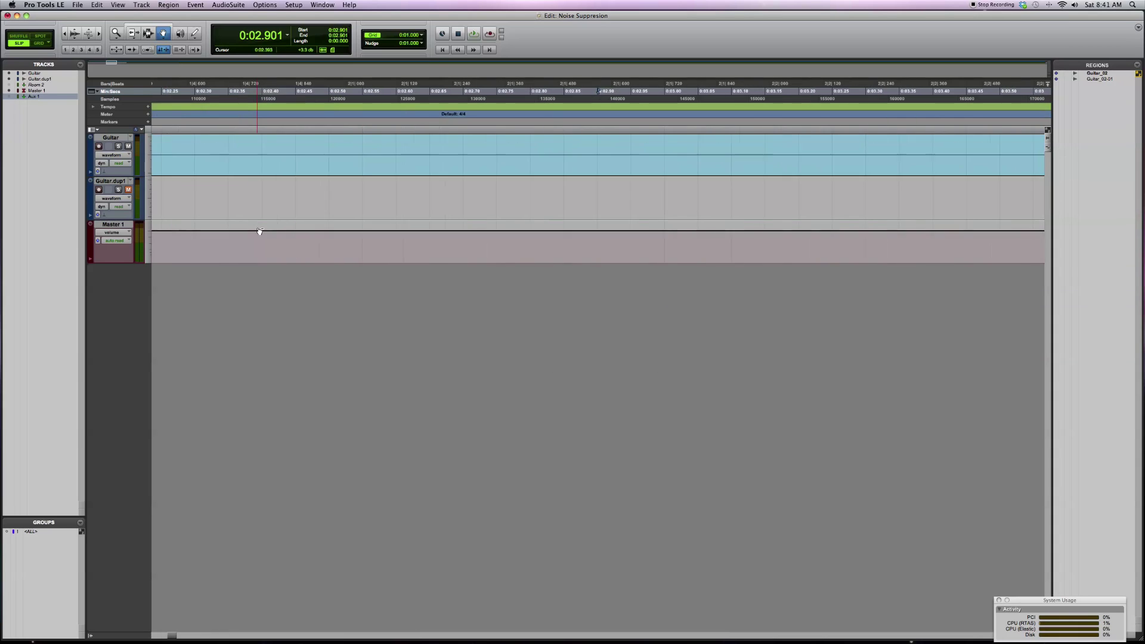
scroll(642, 240, "right", 10)
scroll(657, 240, "right", 8)
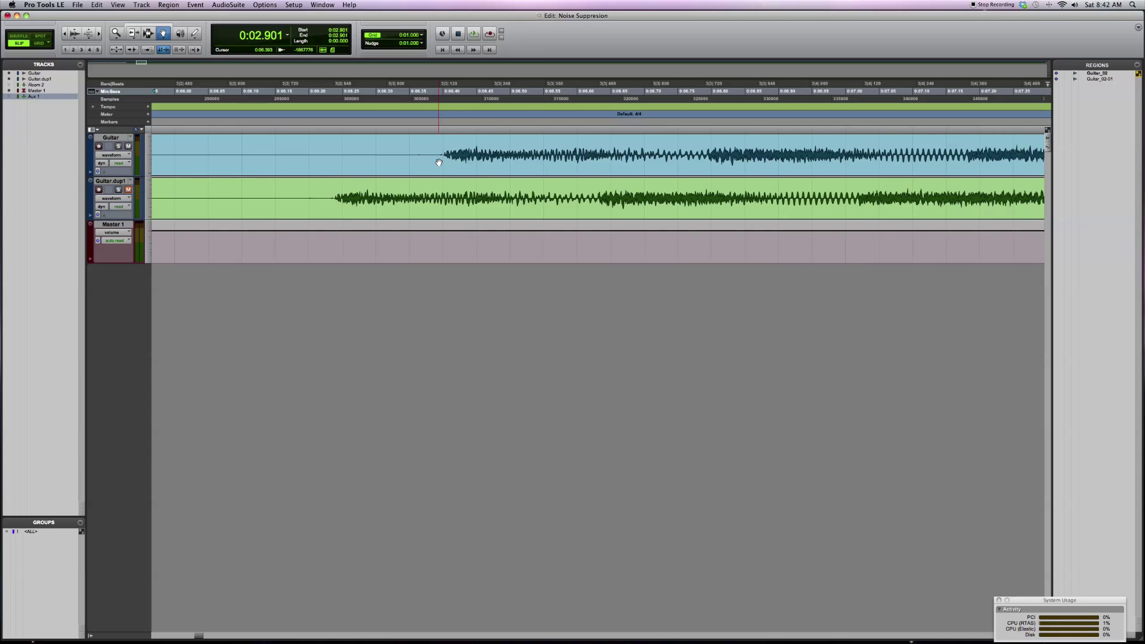
Bypass the Guitar track's first gate, and activate and open its second Expander/Gate insert
key("super+equal")
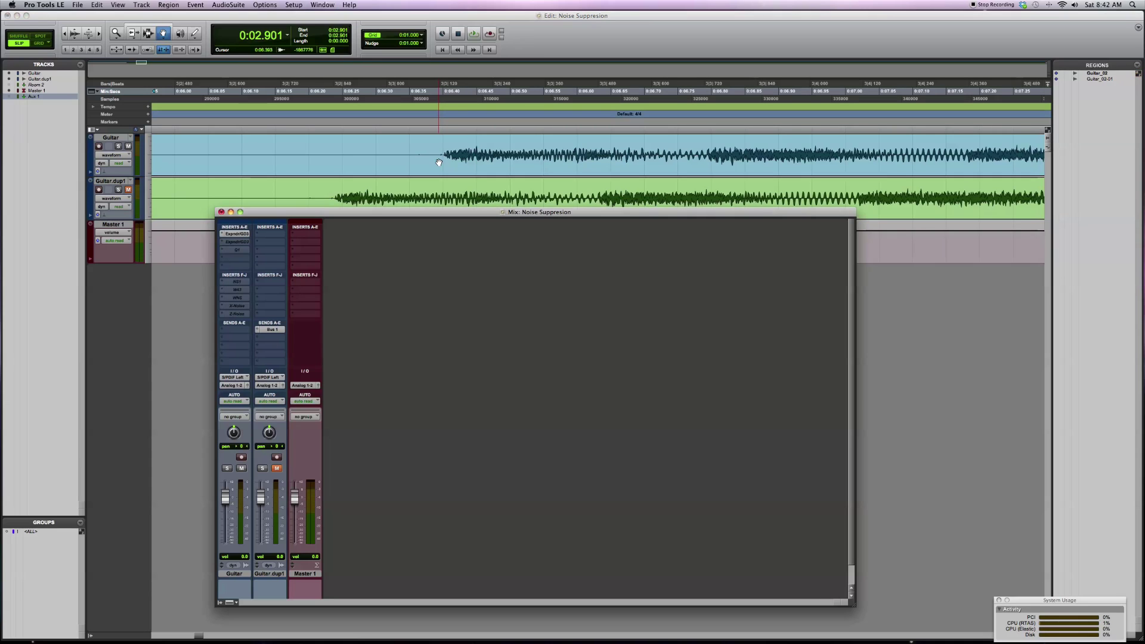
left_click(239, 238, "ctrl+super")
right_click(239, 241)
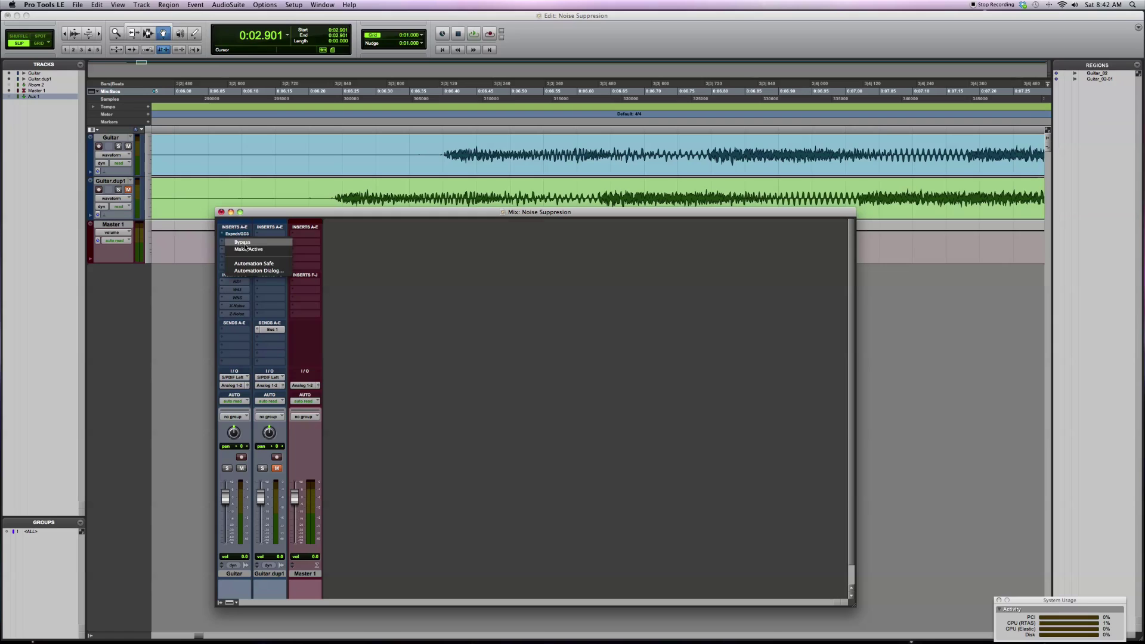
left_click(242, 244)
left_click(238, 242)
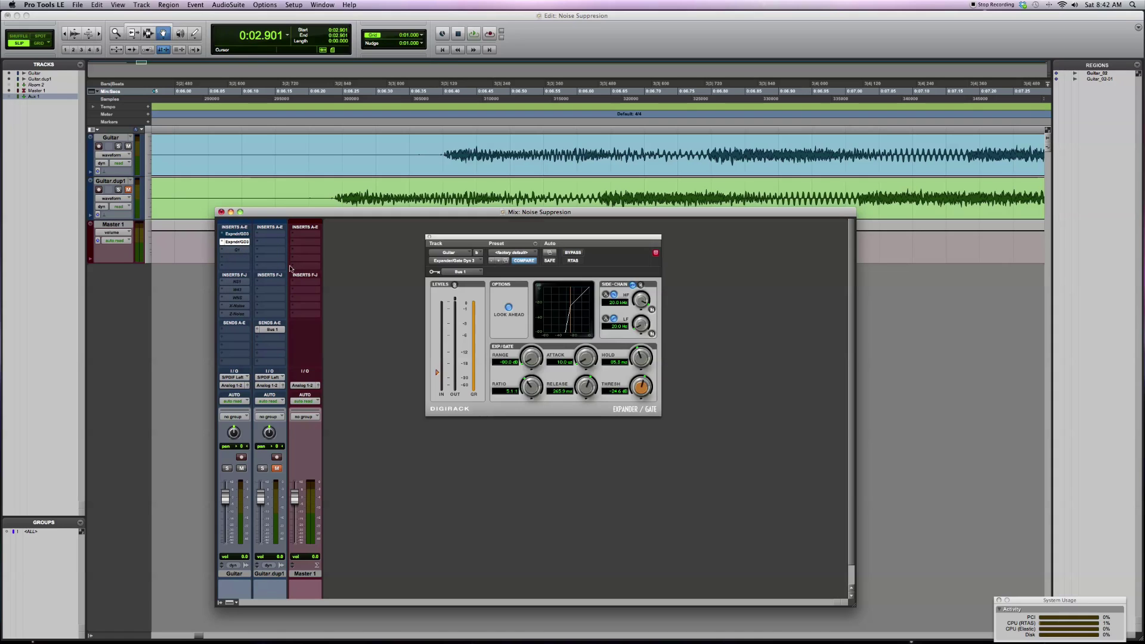
Open Guitar.dup1's Bus 1 send beside the gate window and lower that track's volume fader all the way down
left_click(272, 330)
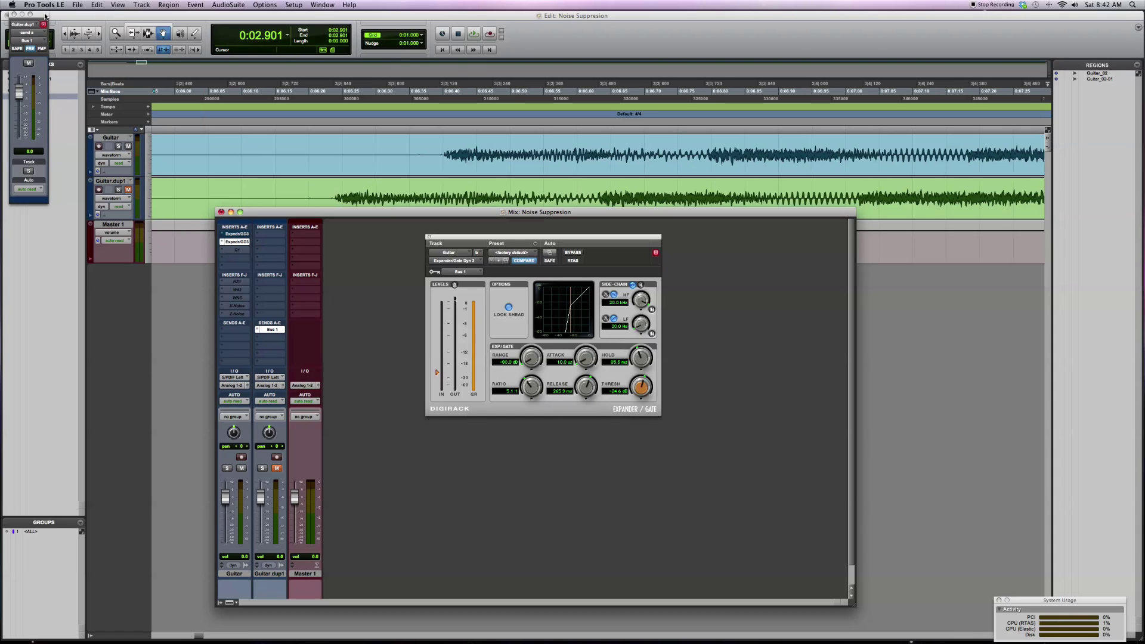
left_click_drag(45, 17, 708, 283)
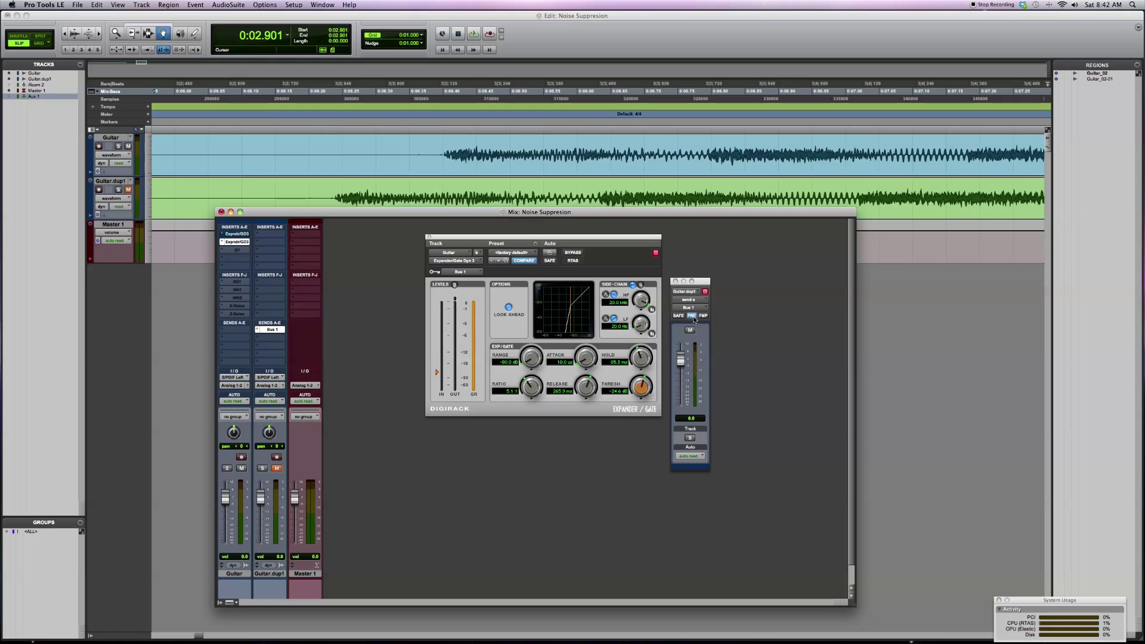
left_click_drag(261, 503, 259, 565)
Play the guitar through the Bus 1-keyed gate, including the selected range from 0:04.176 to 0:08.522
key("space")
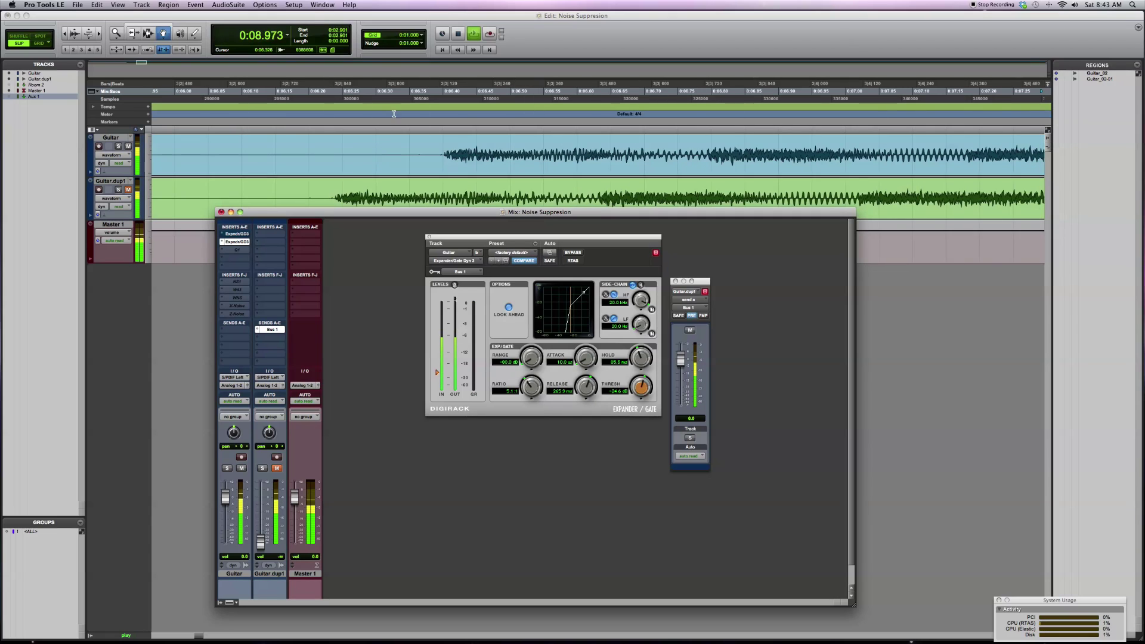
key("super+bracketleft")
key("super+bracketleft")
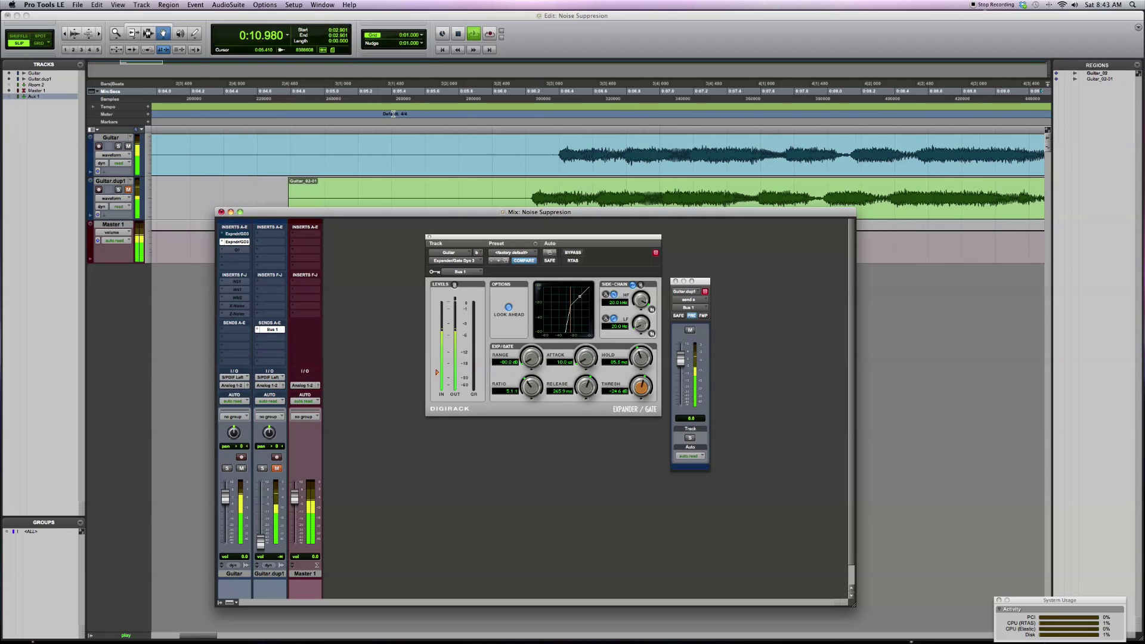
key("space")
left_click_drag(186, 98, 917, 102)
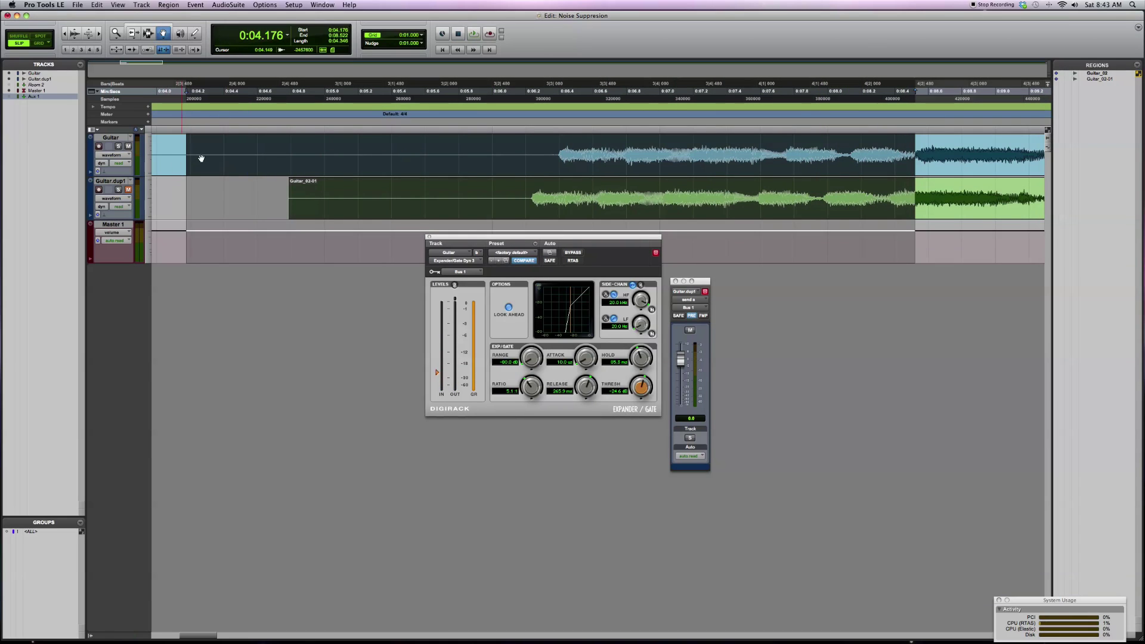
key("space")
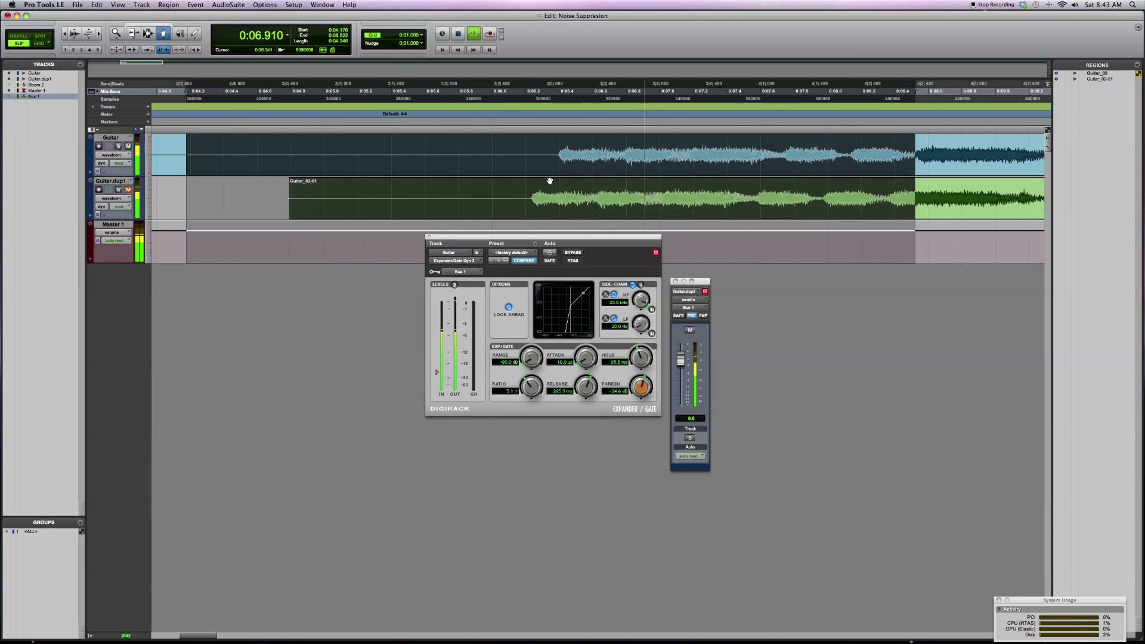
key("space")
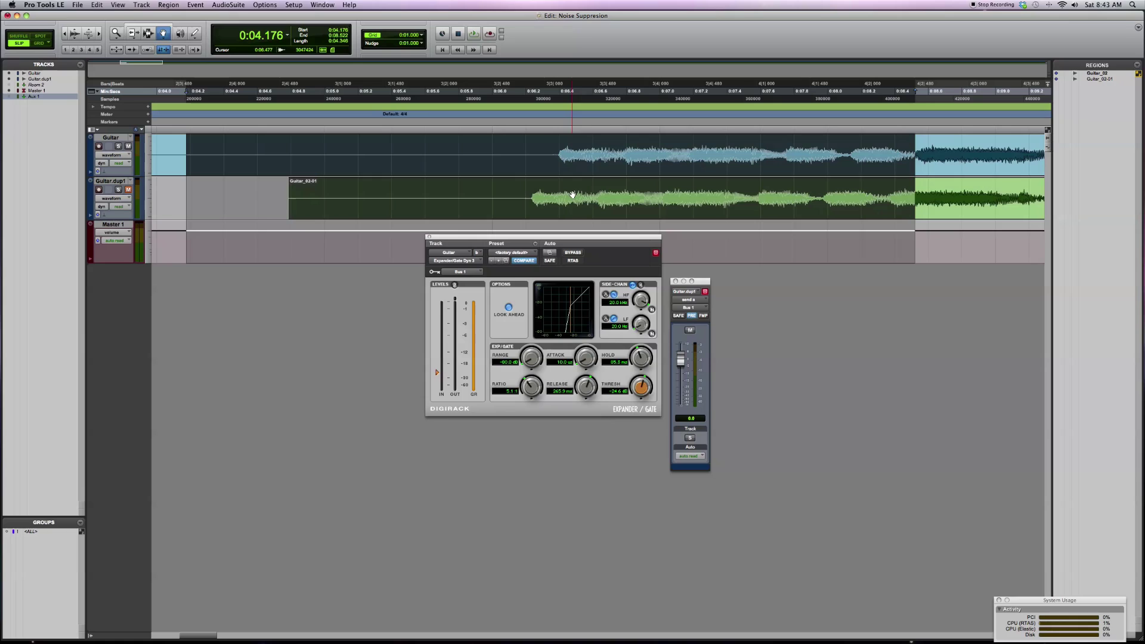
Close the gate window, make the Guitar track's second gate inactive, and activate and open its Q1 equalizer insert
left_click(428, 238)
key("super+equal")
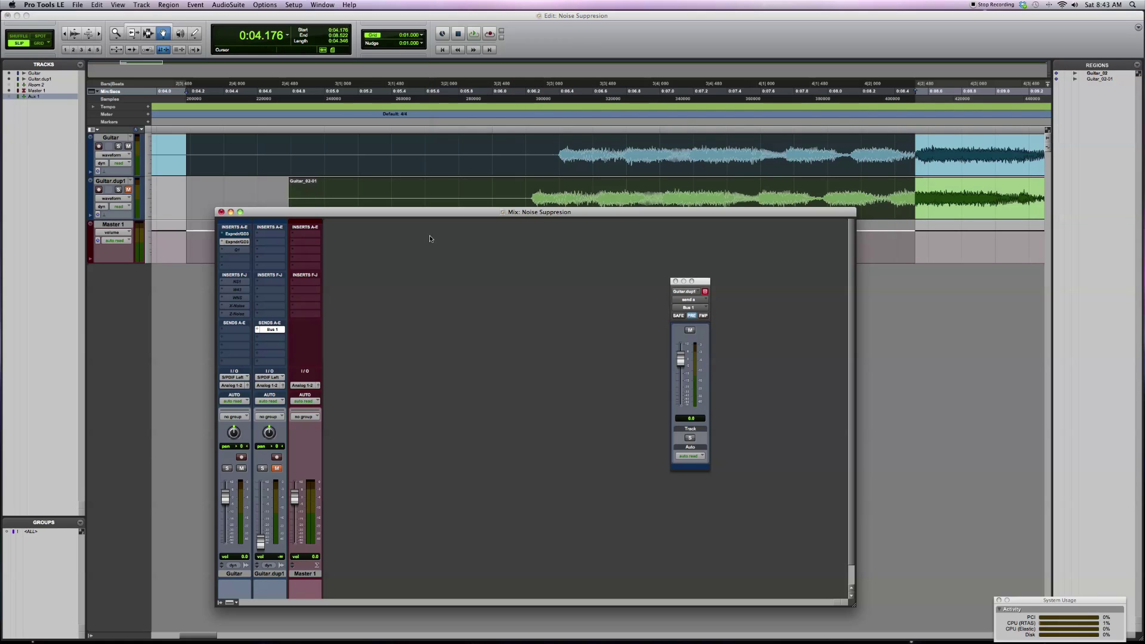
right_click(243, 243)
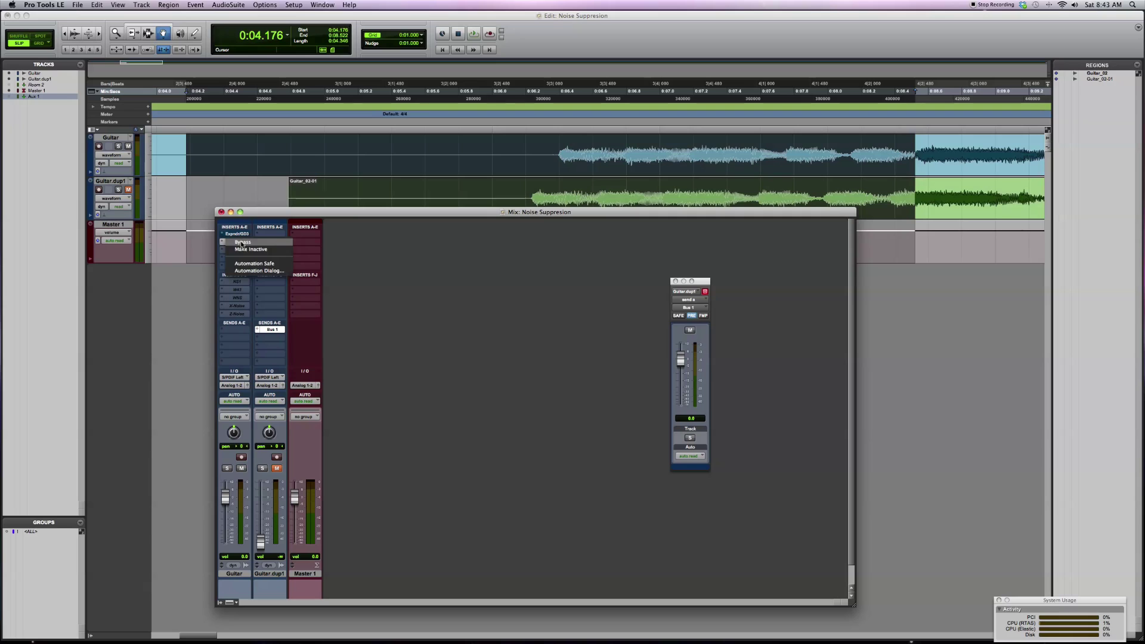
left_click(243, 255)
left_click(241, 253)
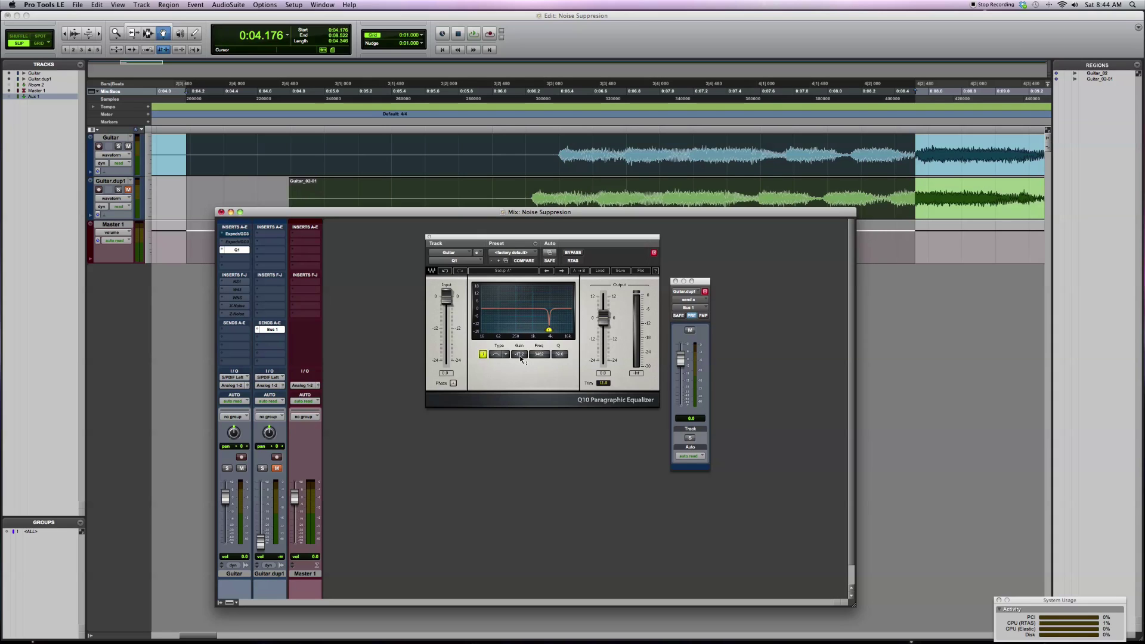
Boost the narrow Q1 band to locate the noise while playing 0:03.114 to 0:06.205, and turn it into a deep cut
left_click_drag(549, 322, 549, 288)
left_click_drag(523, 88, 227, 87)
key("space")
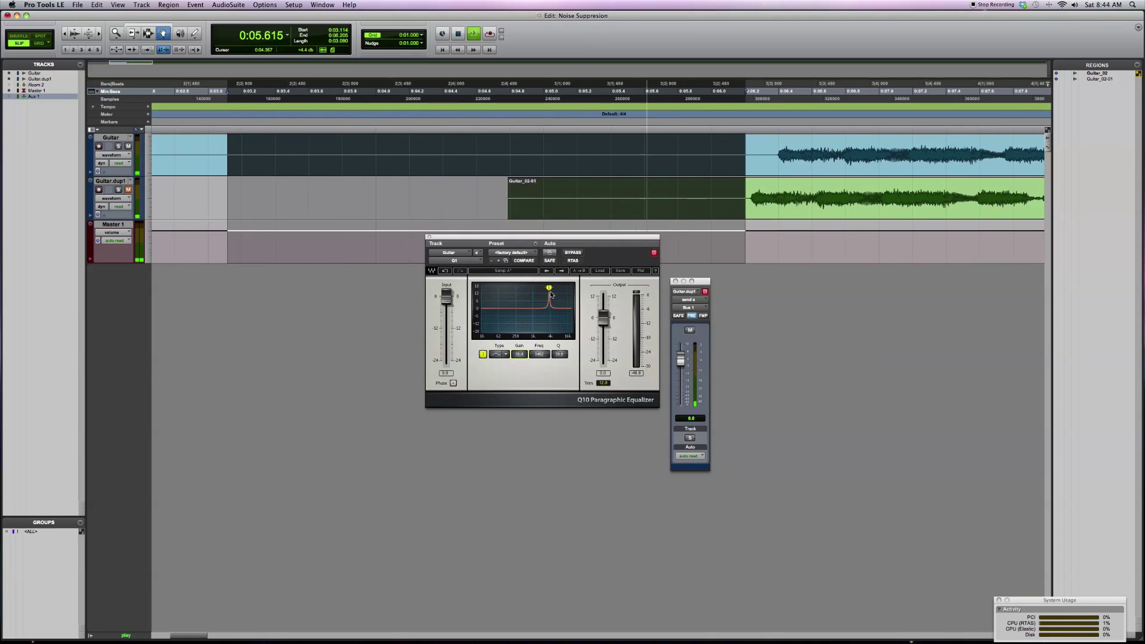
left_click_drag(545, 359, 520, 382)
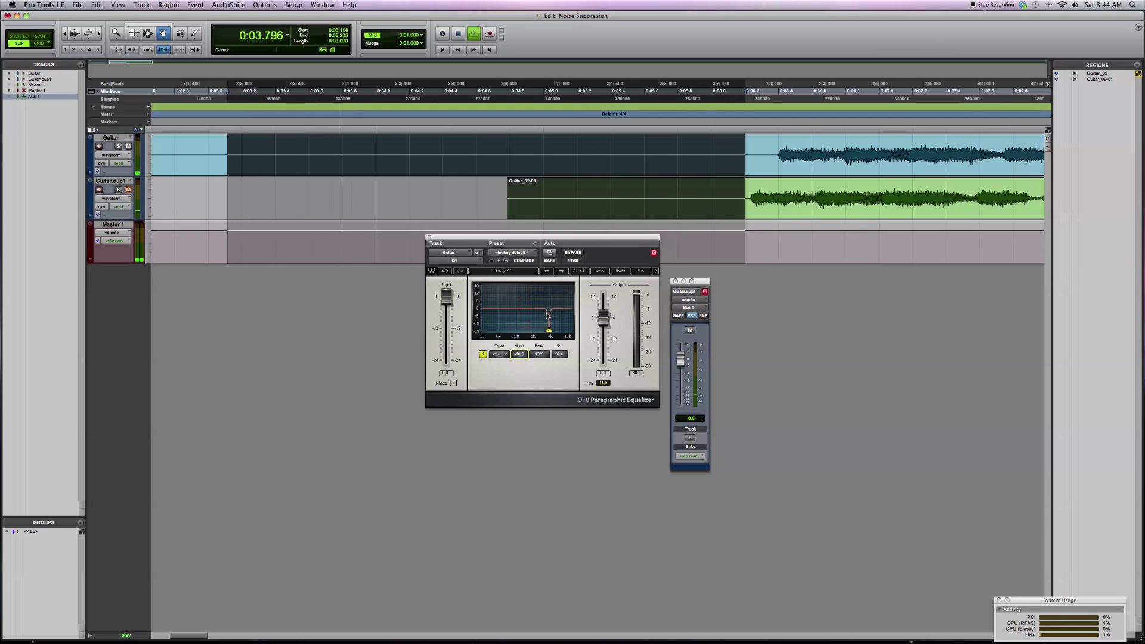
Replace the Q1 with the NS1 Noise Suppressor as the Guitar track's active insert and raise its fader to about 31
key("super+equal")
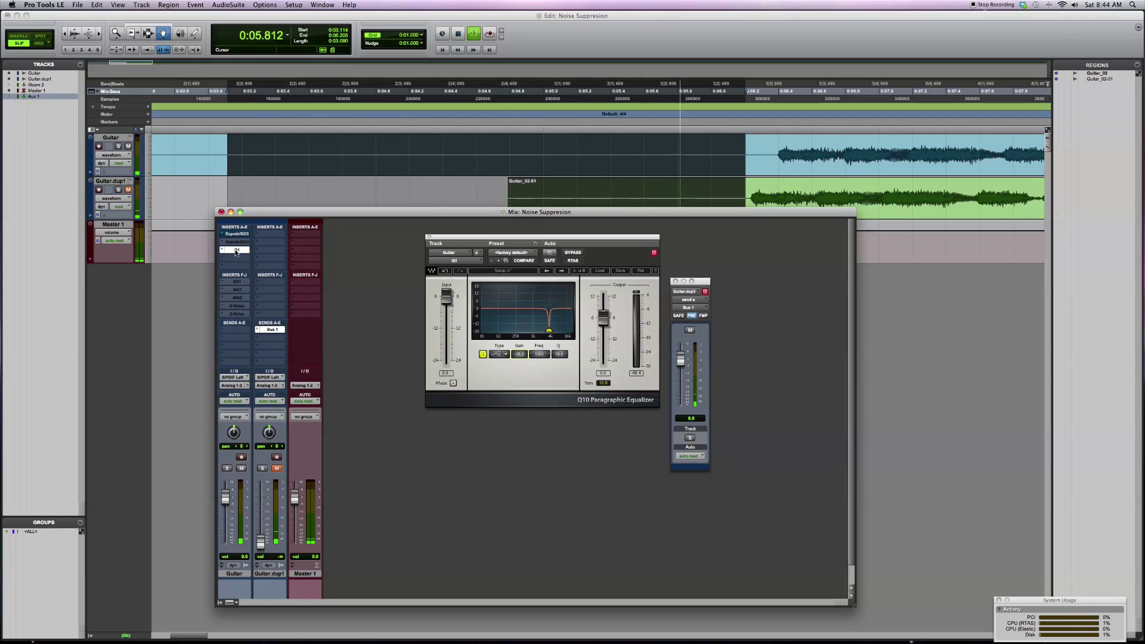
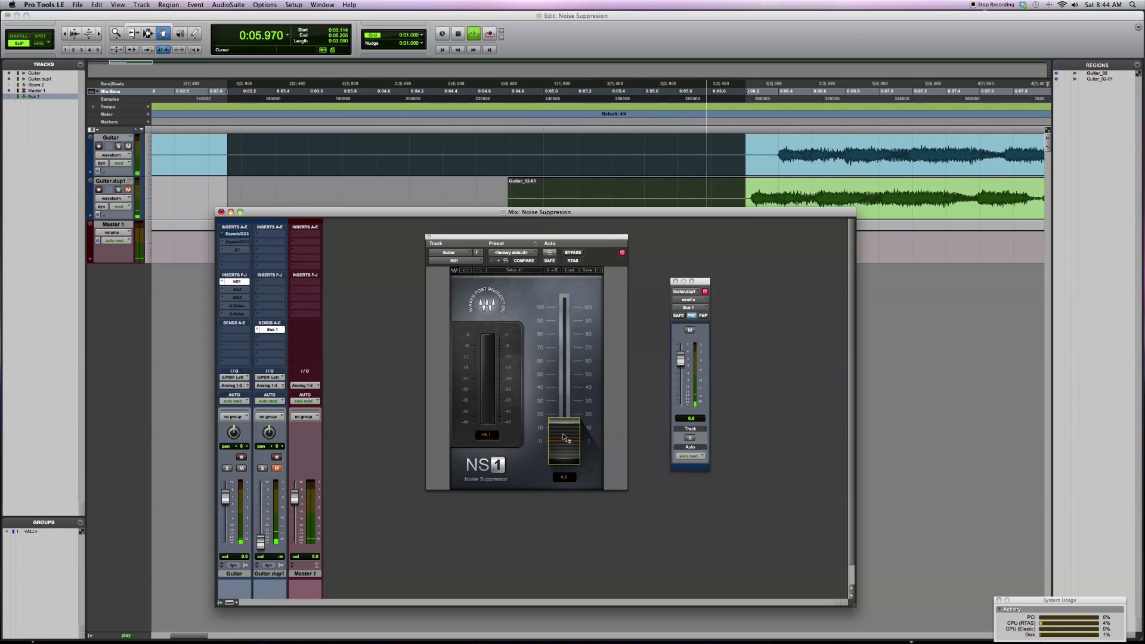
left_click_drag(564, 441, 563, 398)
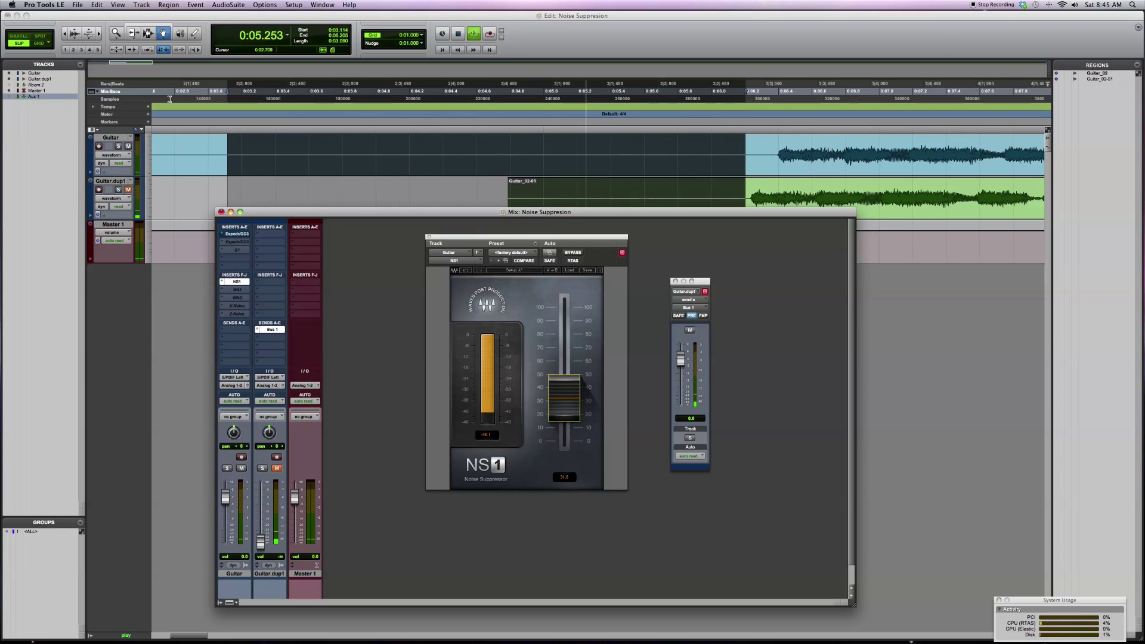
Restart playback from 0:03.125 and hide the Guitar.dup1 track
left_click(229, 99)
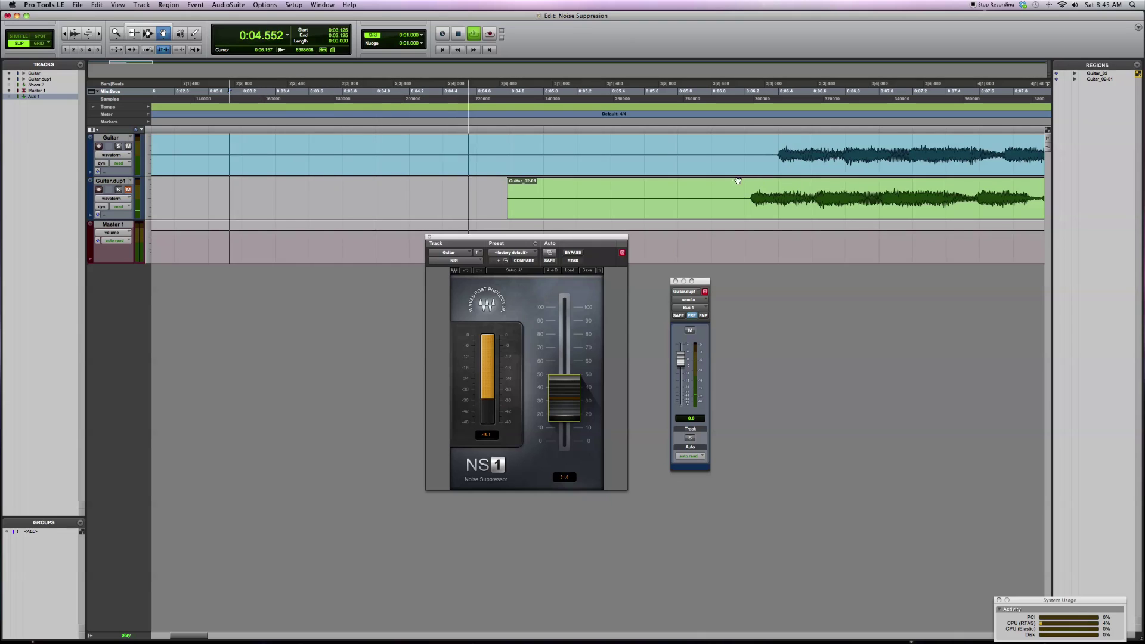
right_click(112, 180)
left_click(125, 181)
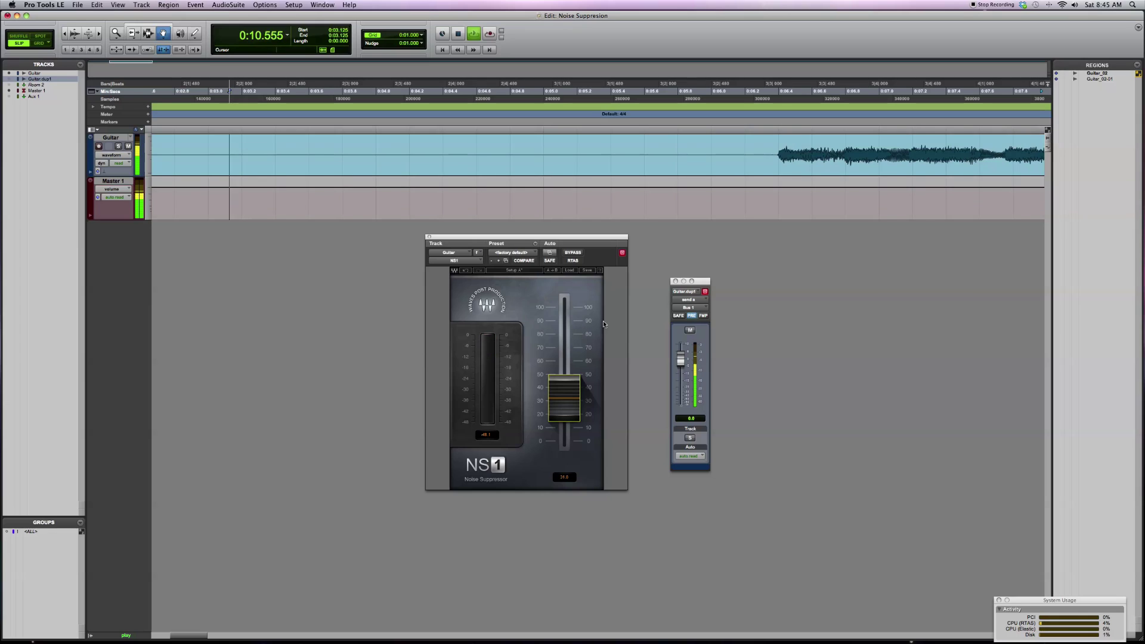
Compare the NS1 suppression at about 52 against bypass during playback, and settle its fader at about 44
left_click_drag(569, 394, 563, 370)
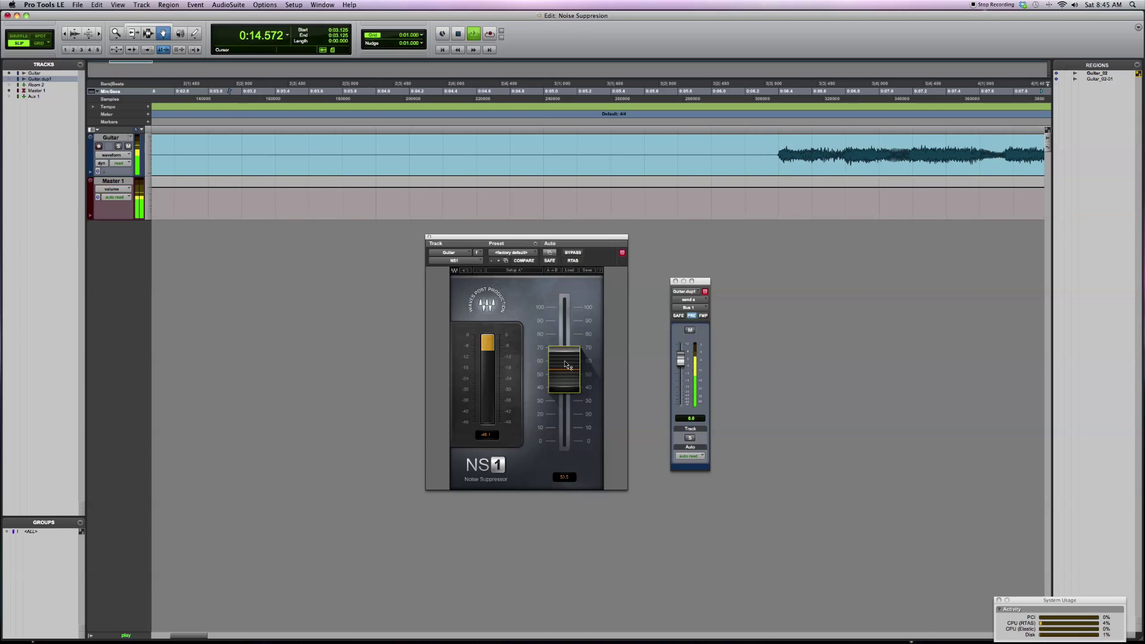
left_click(573, 253)
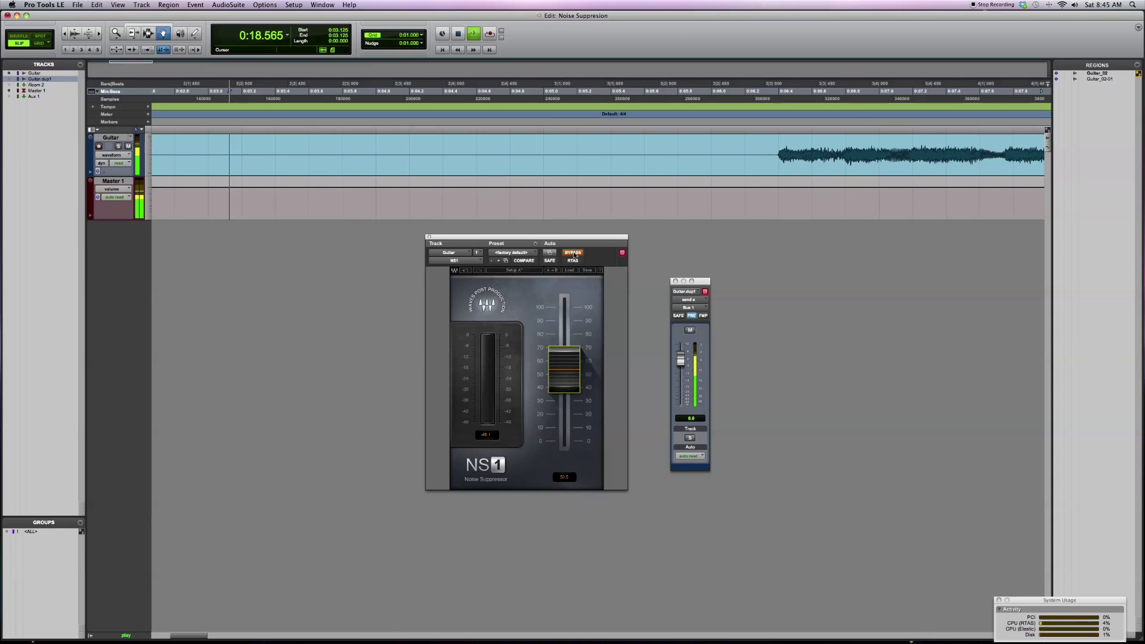
left_click(573, 253)
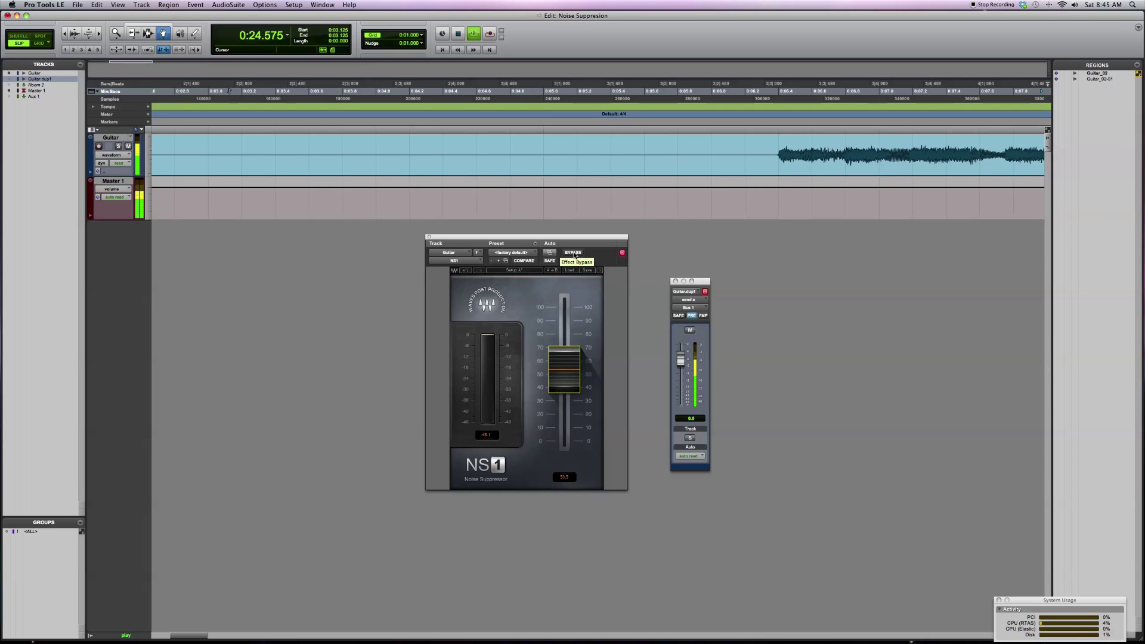
key("space")
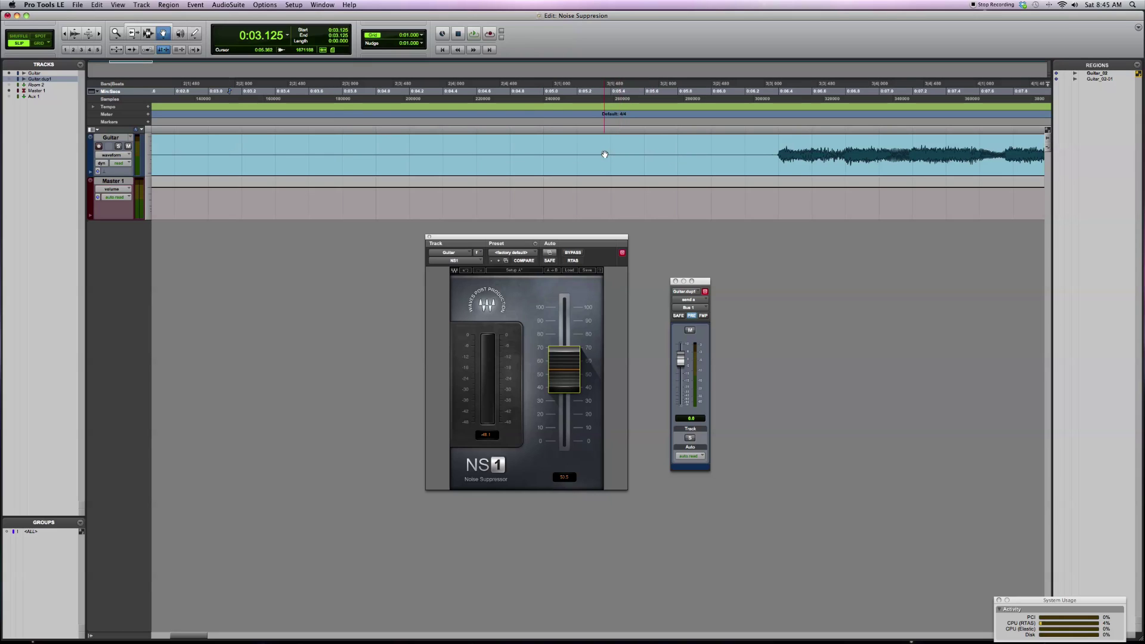
left_click_drag(564, 370, 562, 383)
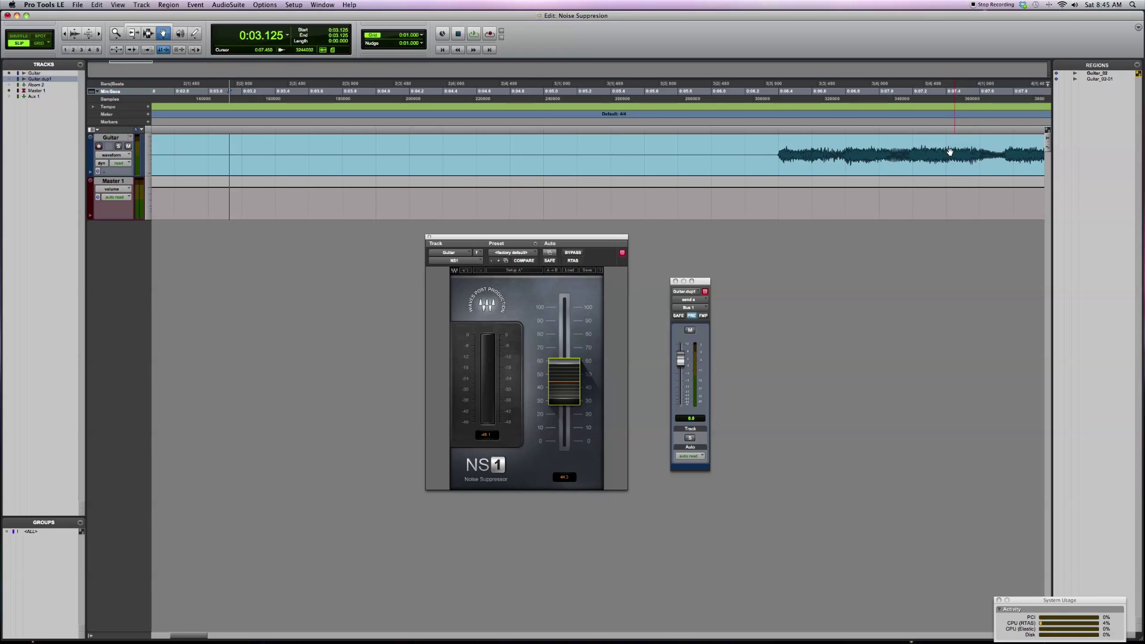
Raise the NS1 fader to about 51 and replace the NS1 with the W43 as the Guitar track's working insert
mouse_move(565, 382)
left_mouse_down()
mouse_move(564, 306)
mouse_move(565, 372)
left_mouse_up()
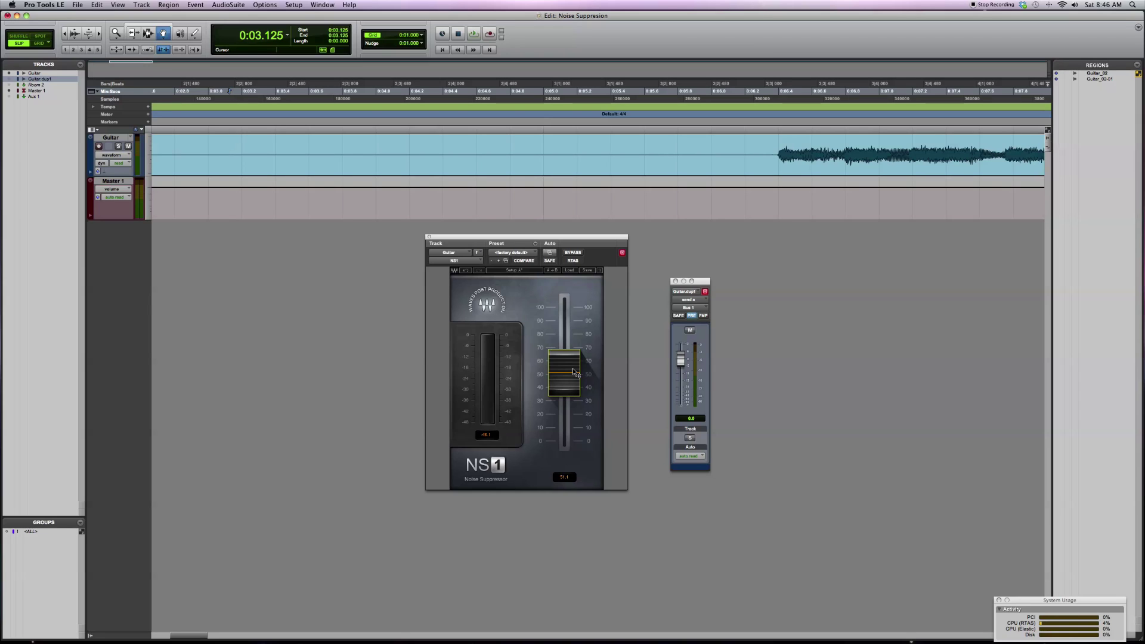
key("super+equal")
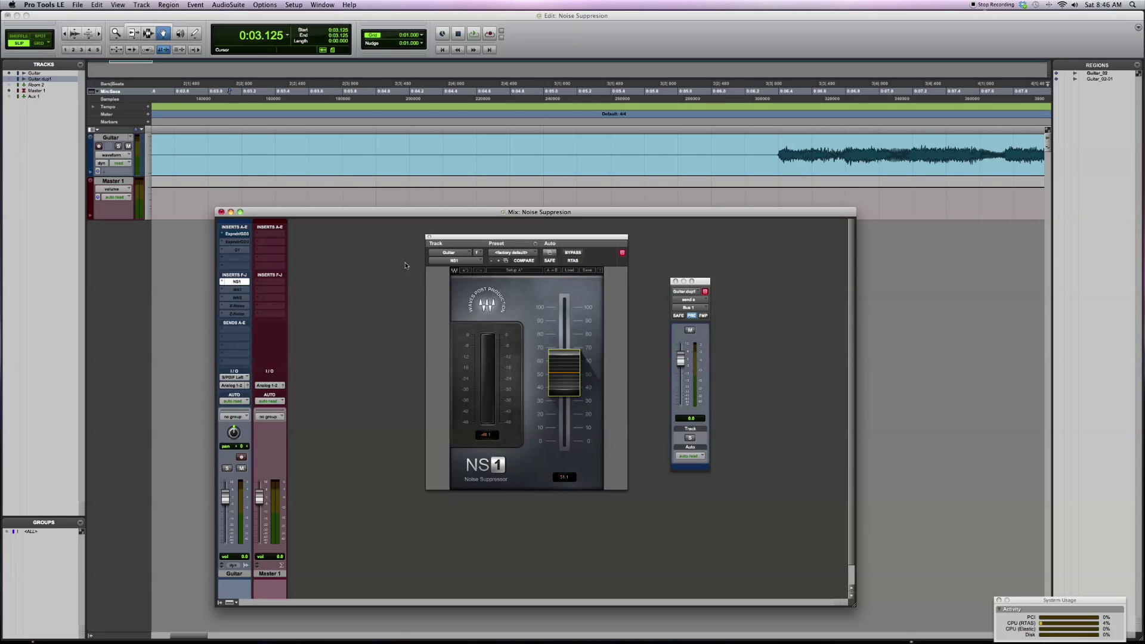
right_click(236, 288)
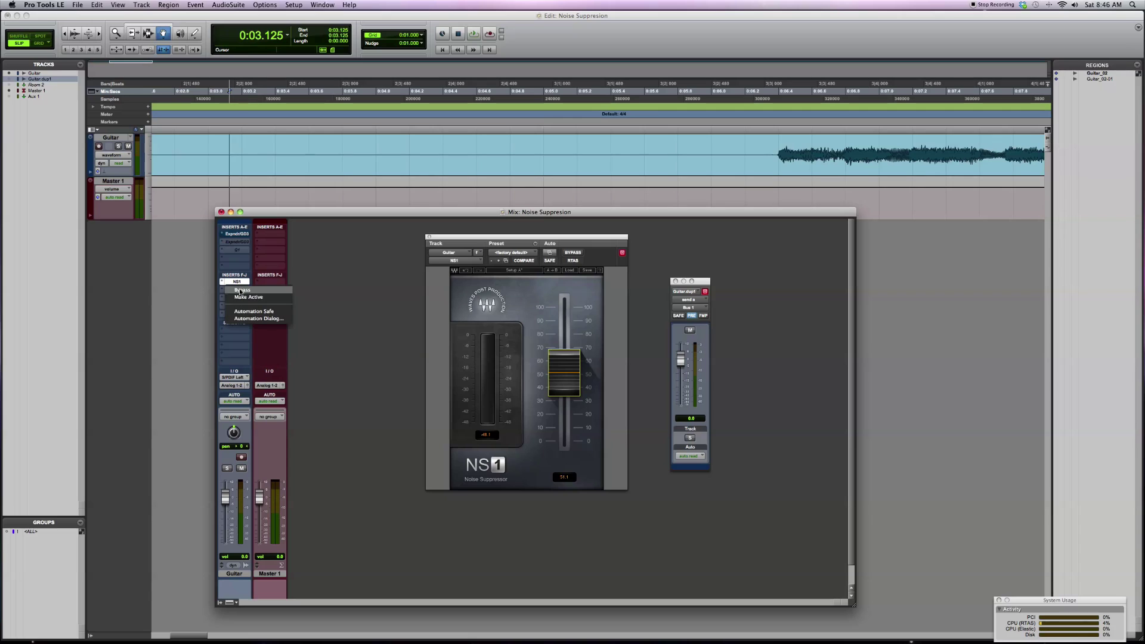
left_click(246, 297)
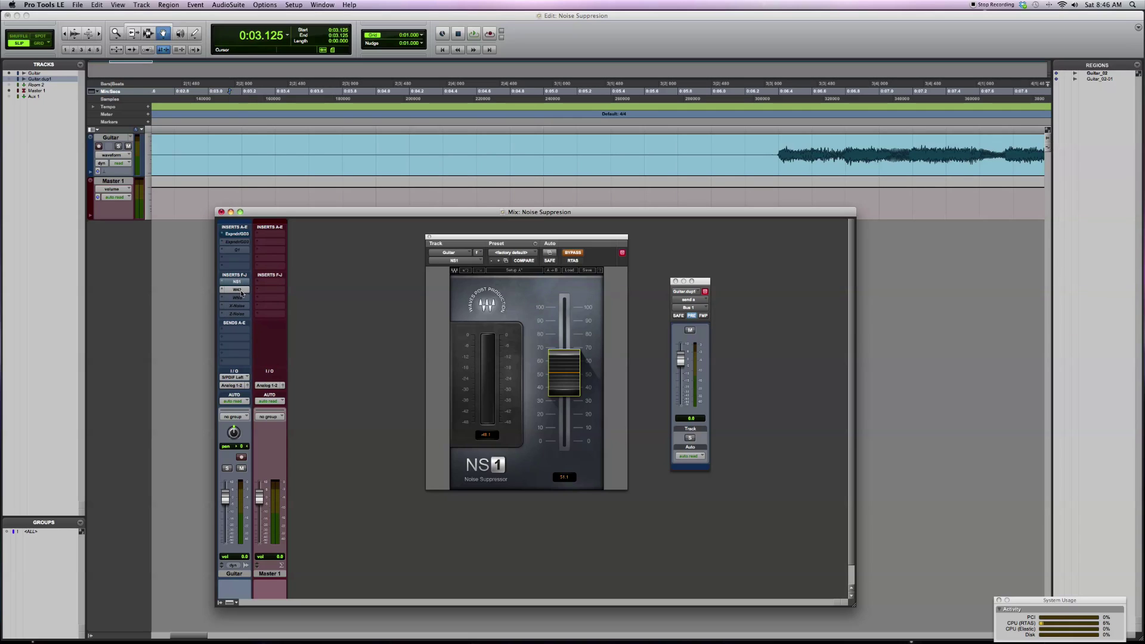
left_click(242, 291)
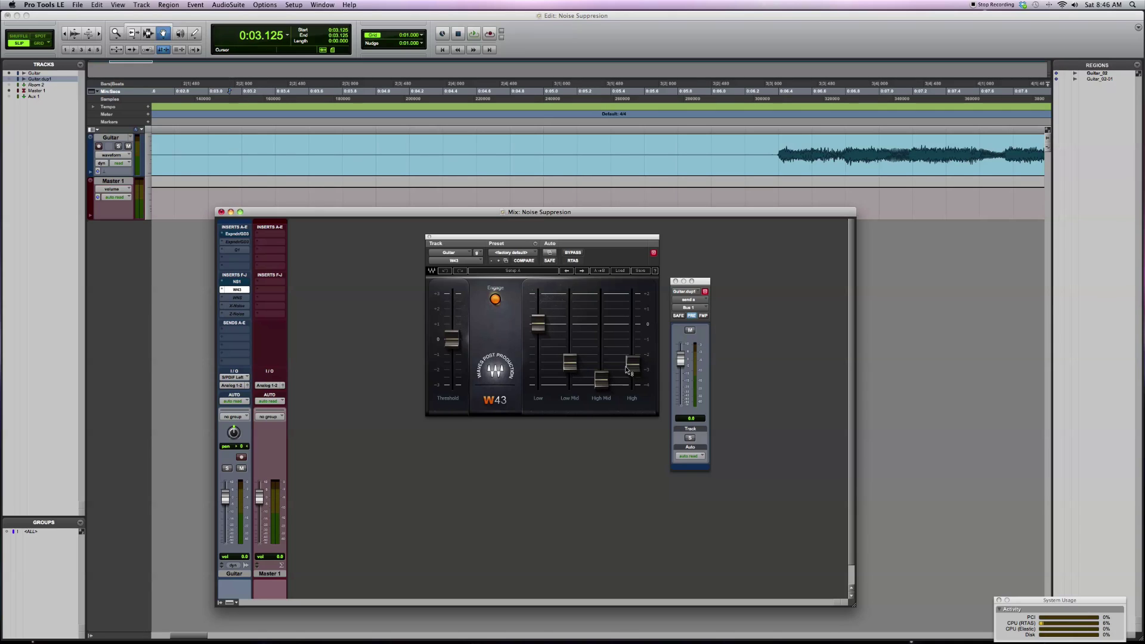
Compare the W43 noise reduction against bypass while playing the Guitar track
mouse_move(629, 368)
mouse_move(538, 326)
mouse_move(568, 360)
key("space")
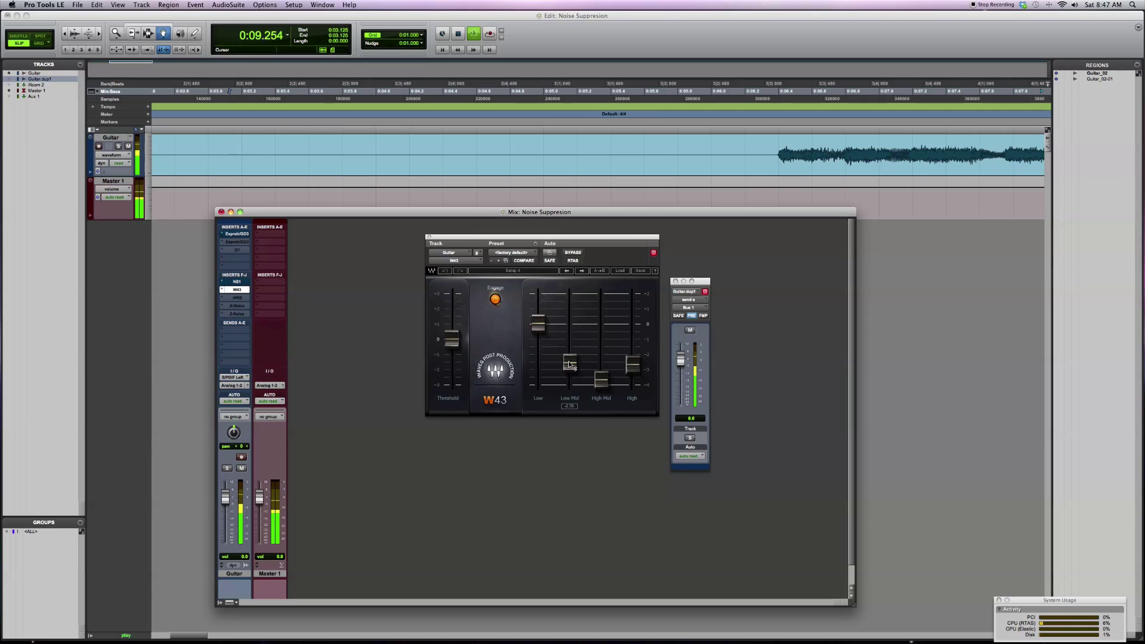
left_click(572, 253)
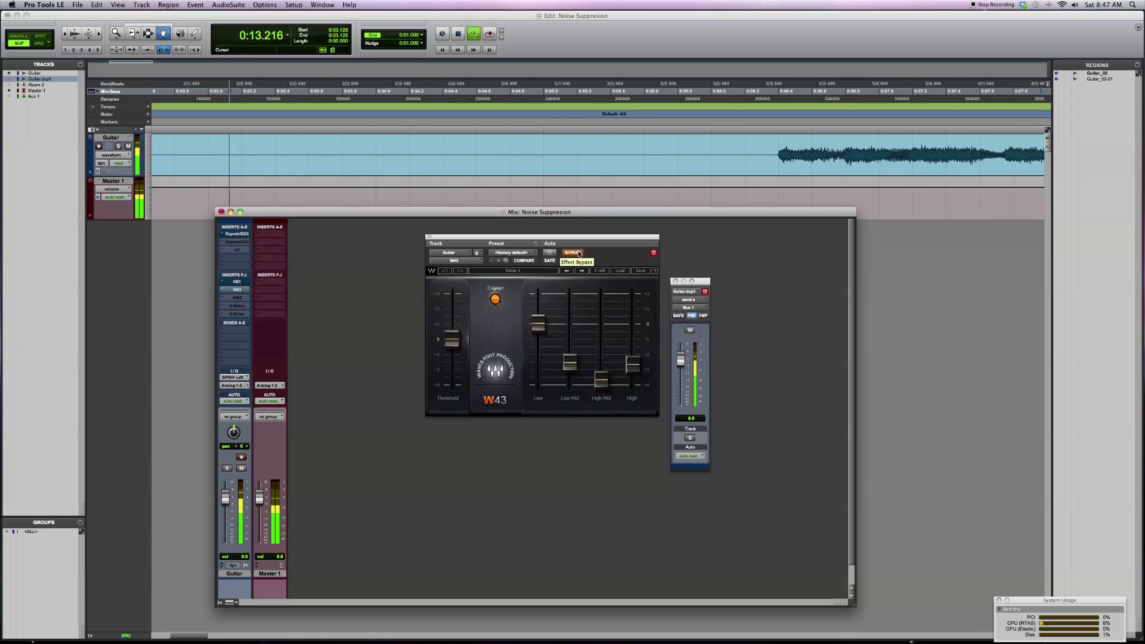
left_click(572, 253)
key("space")
key("space")
left_click(573, 253)
left_click(577, 253)
left_click(577, 253)
left_click(578, 253)
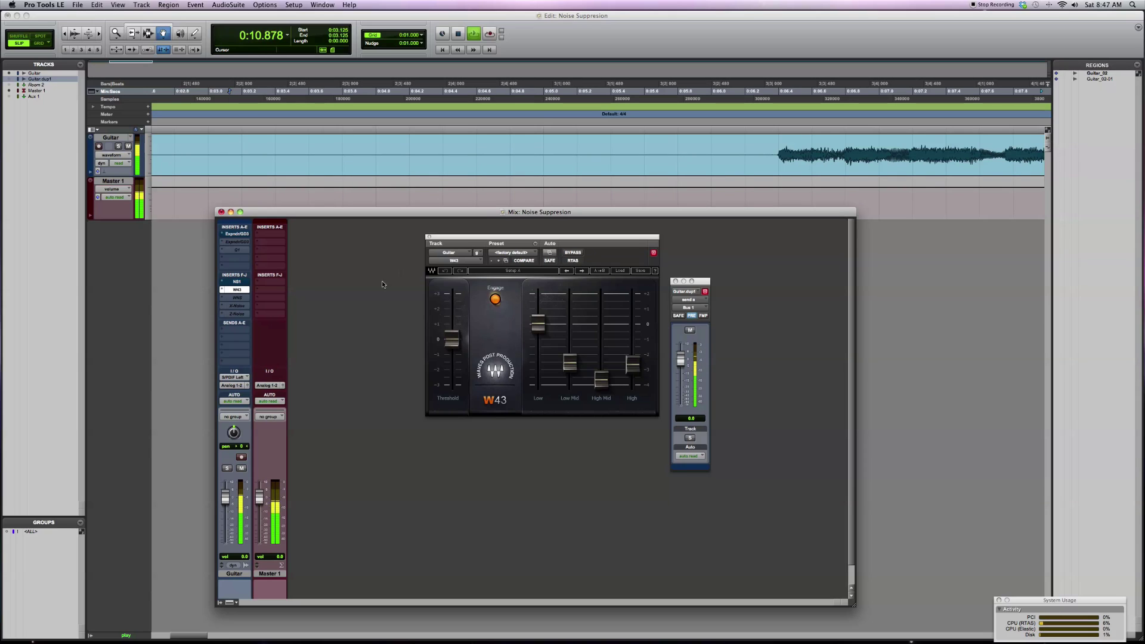
key("space")
Replace the W43 with the WNS Noise Suppressor as the Guitar track's active insert and close the Guitar.dup1 send window
right_click(242, 290)
left_click(244, 297)
right_click(244, 295)
left_click(244, 306)
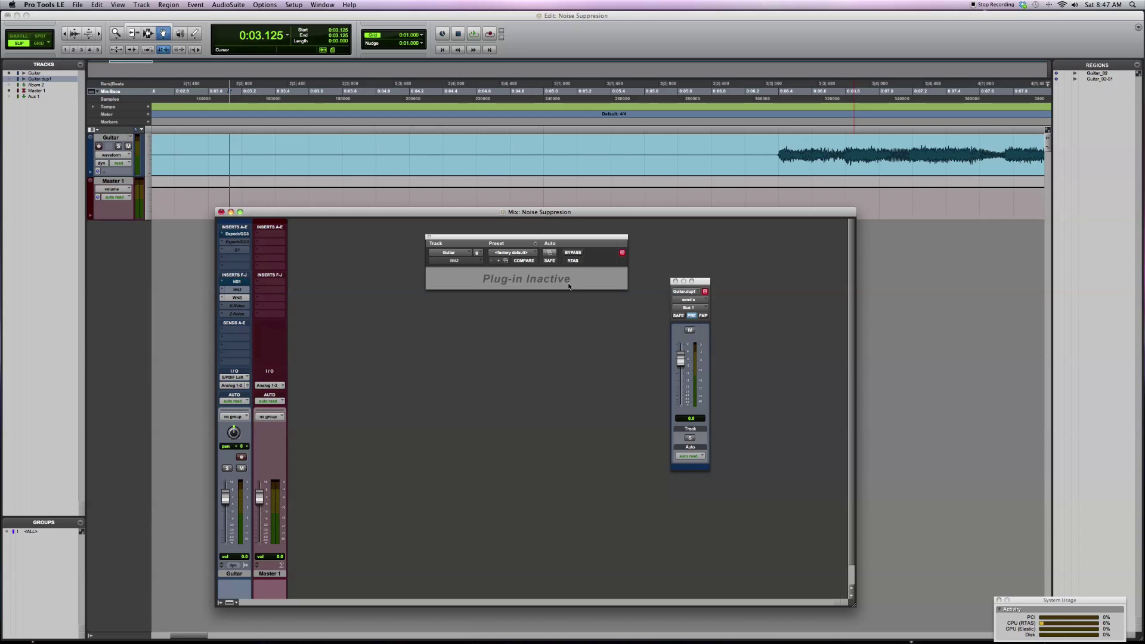
left_click(675, 281)
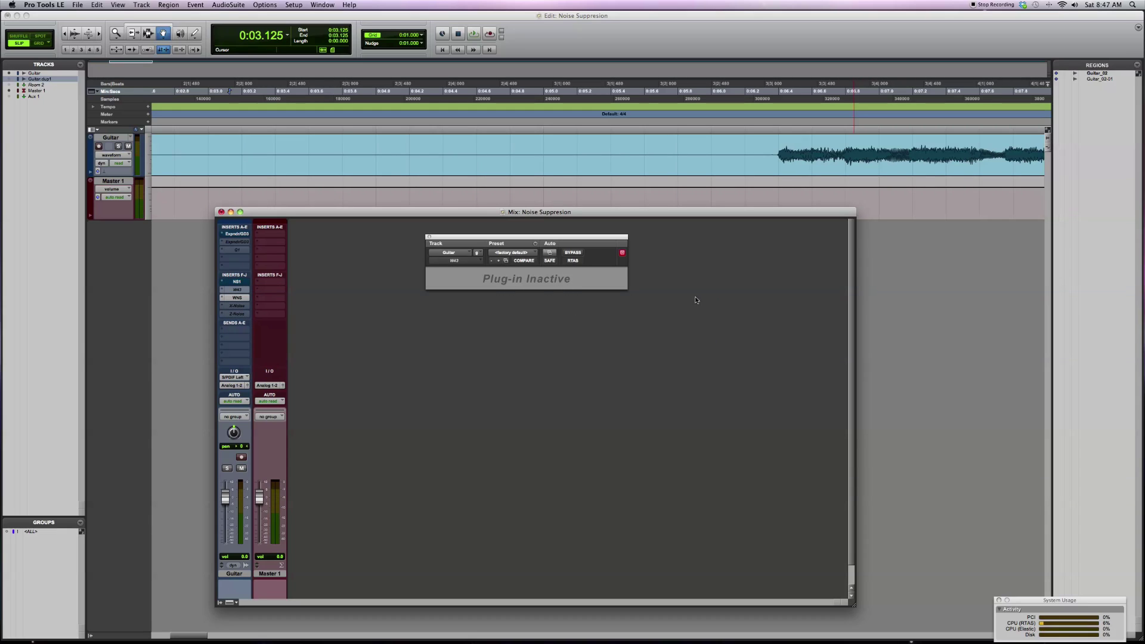
left_click(243, 298)
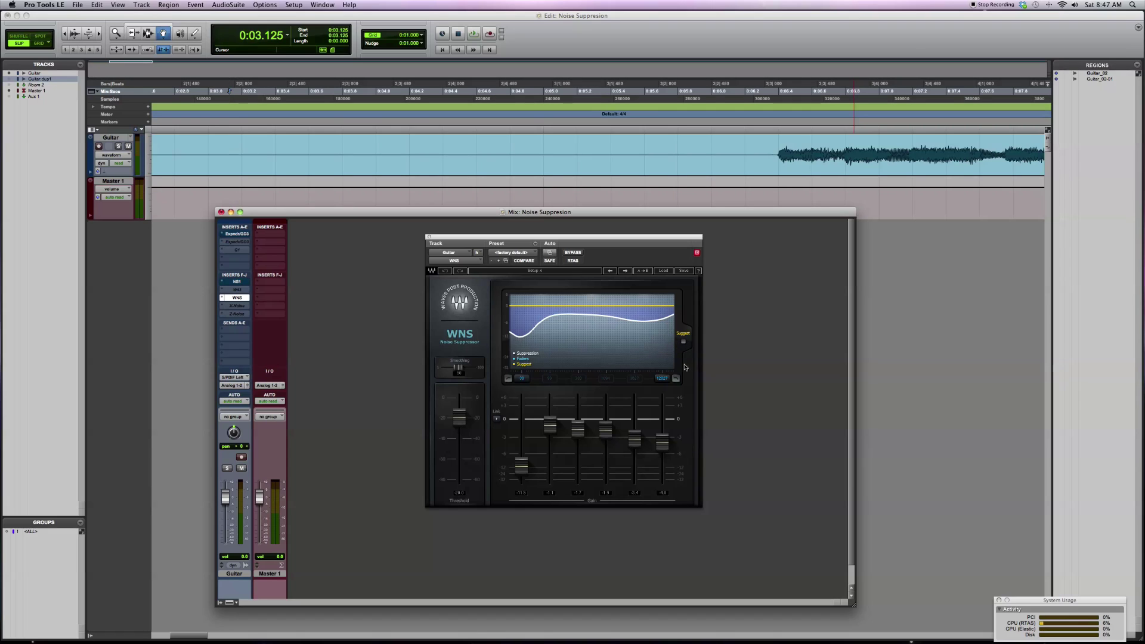
Play the noise-only range from 0:03.088 to 0:05.850 and apply the WNS suggested suppression curve
left_click_drag(686, 94, 222, 94)
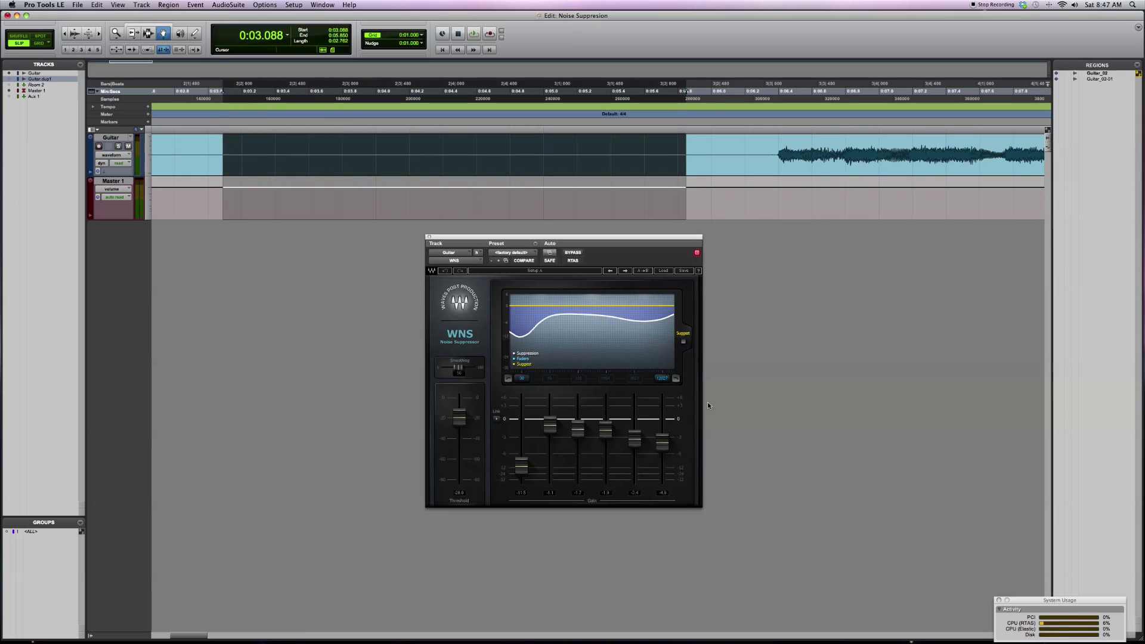
key("space")
left_click(684, 342)
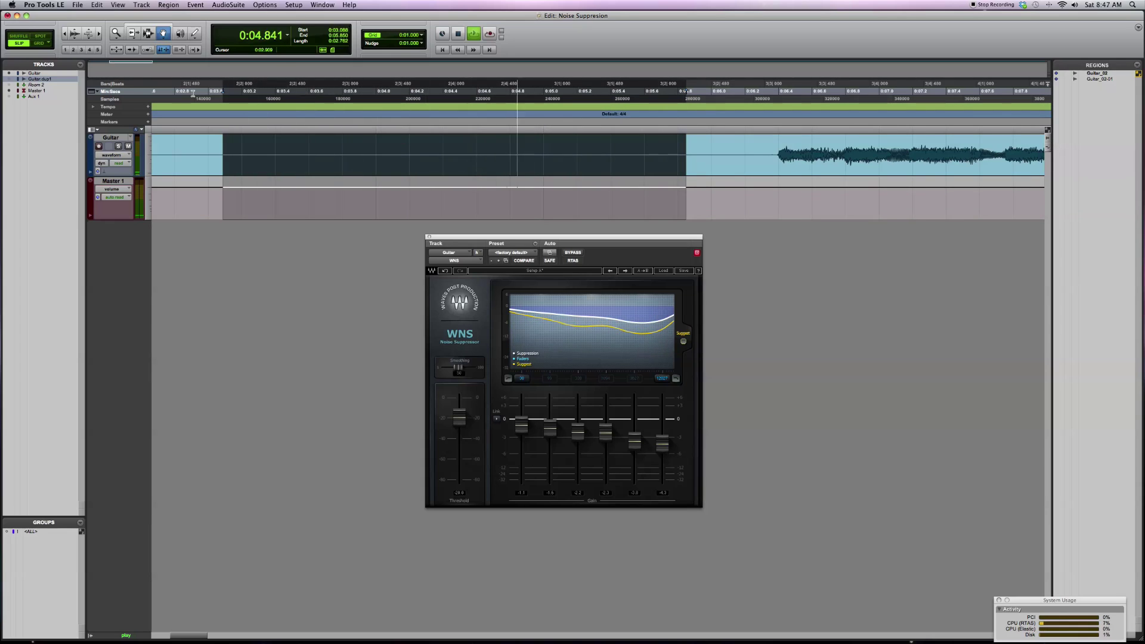
Audition the WNS from 0:02.909, lower its three highest band gain faders, and play the passage again
left_click(193, 92)
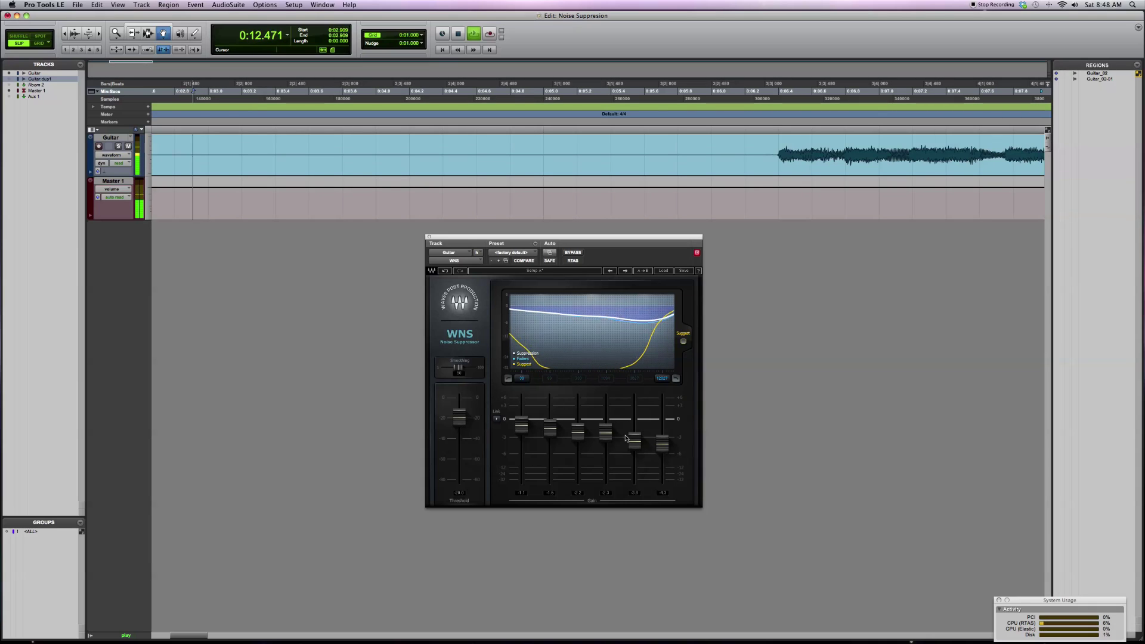
key("space")
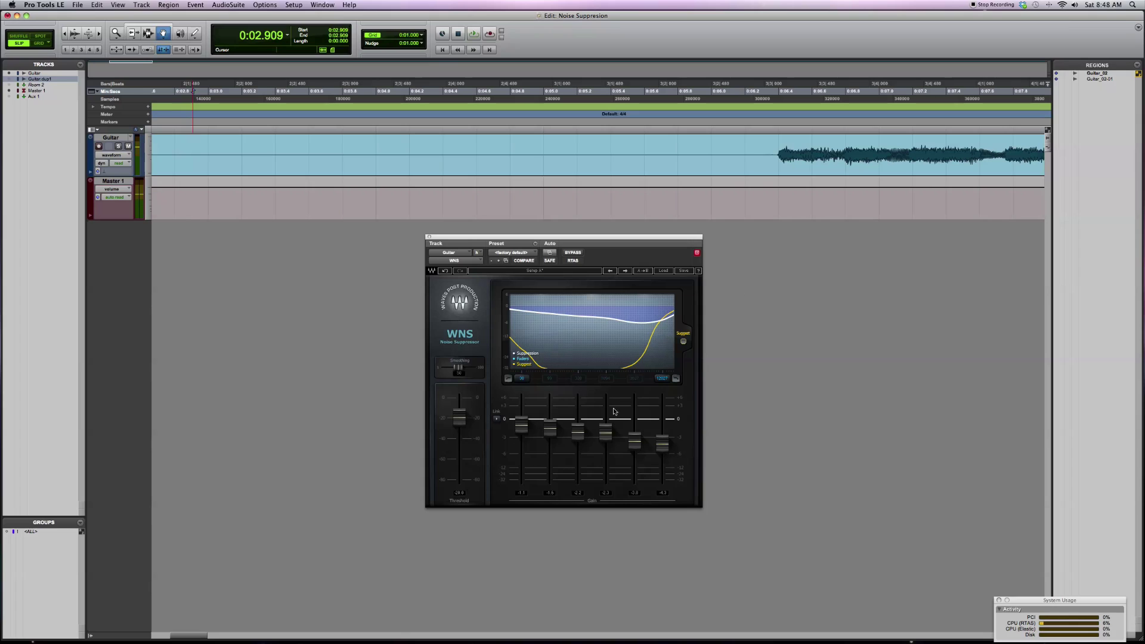
left_click_drag(605, 470, 662, 458)
key("space")
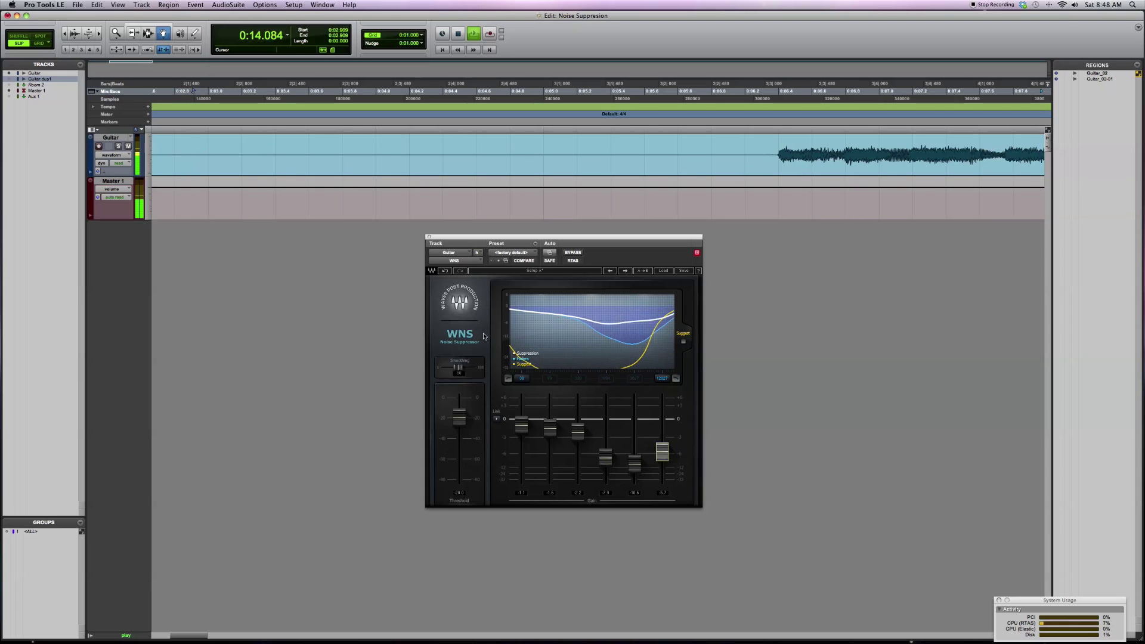
key("space")
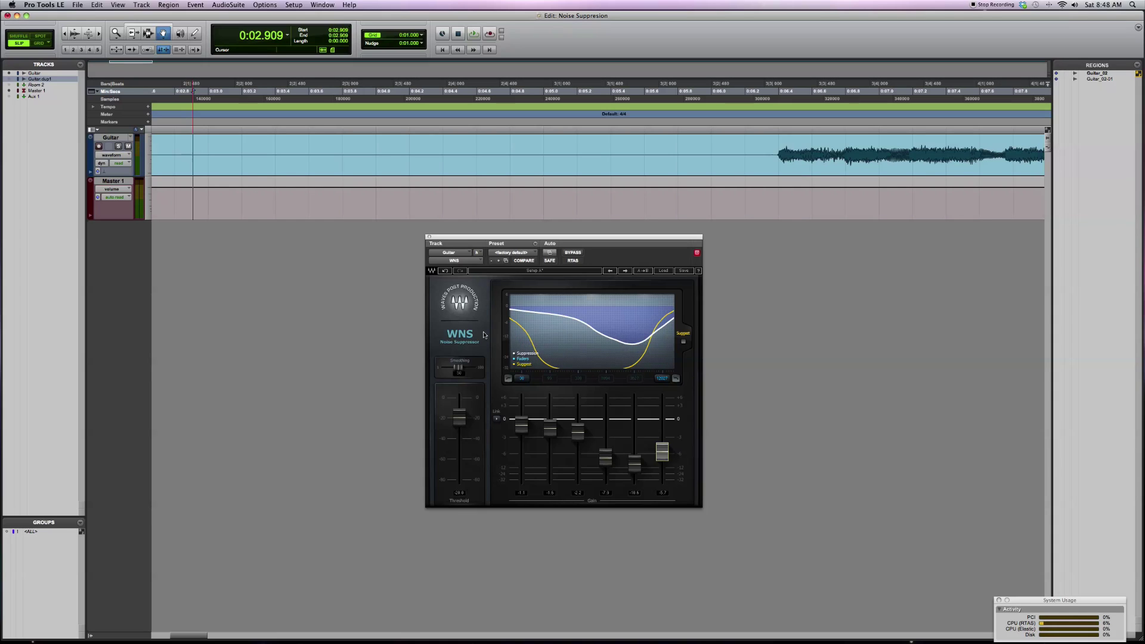
Replace the WNS with X-Noise as the Guitar track's active insert and open its controls
key("super+equal")
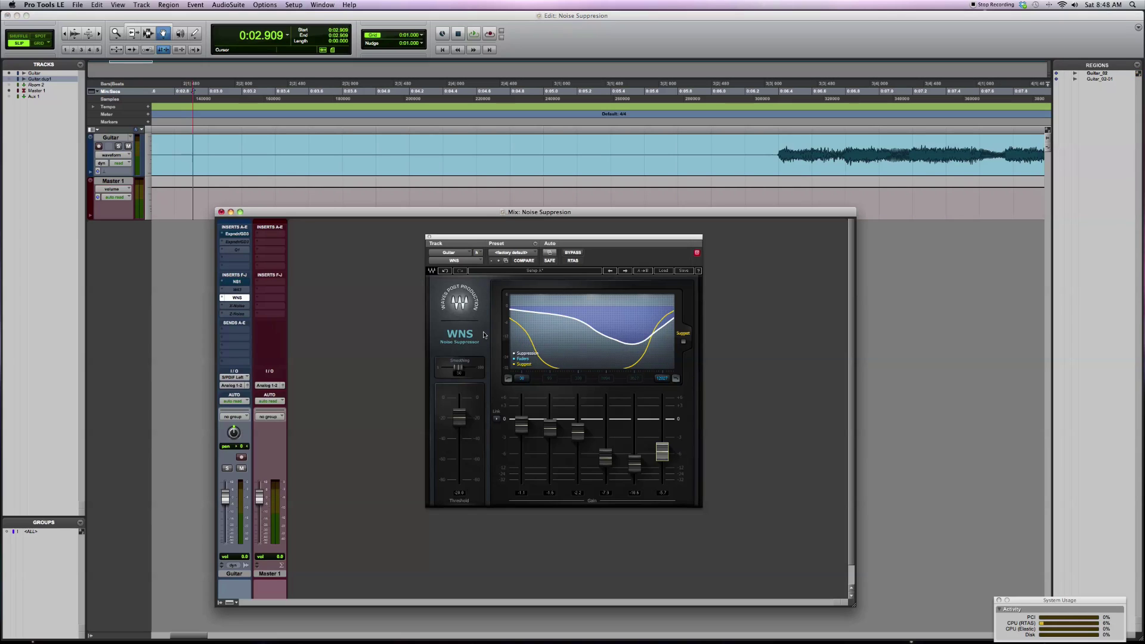
right_click(242, 299)
left_click(245, 308)
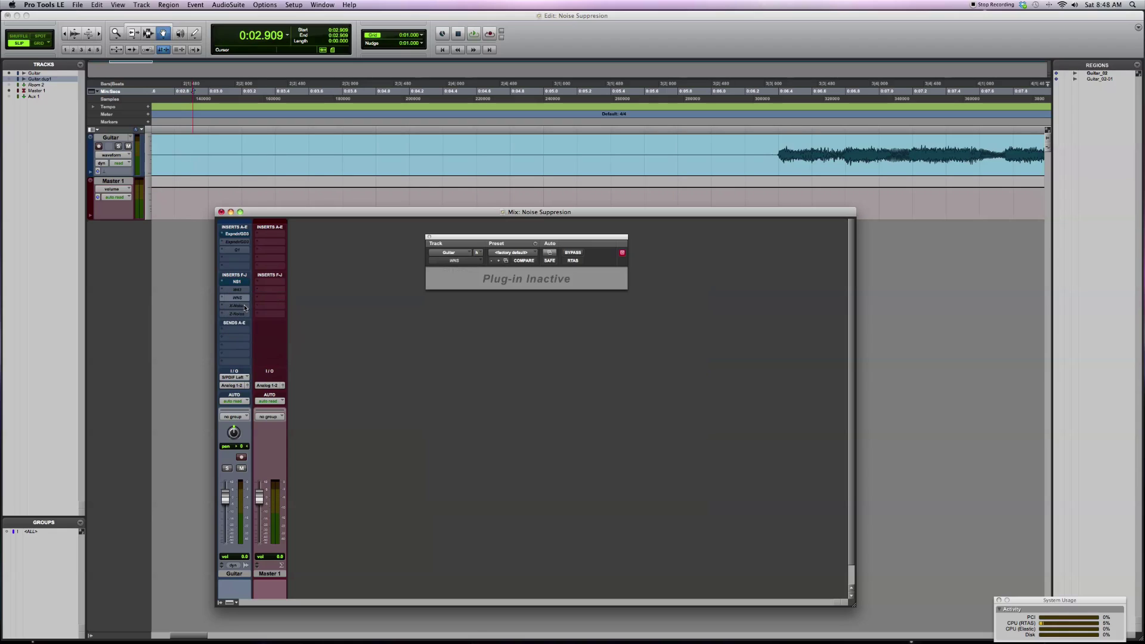
right_click(243, 308)
left_click(251, 314)
left_click(241, 306)
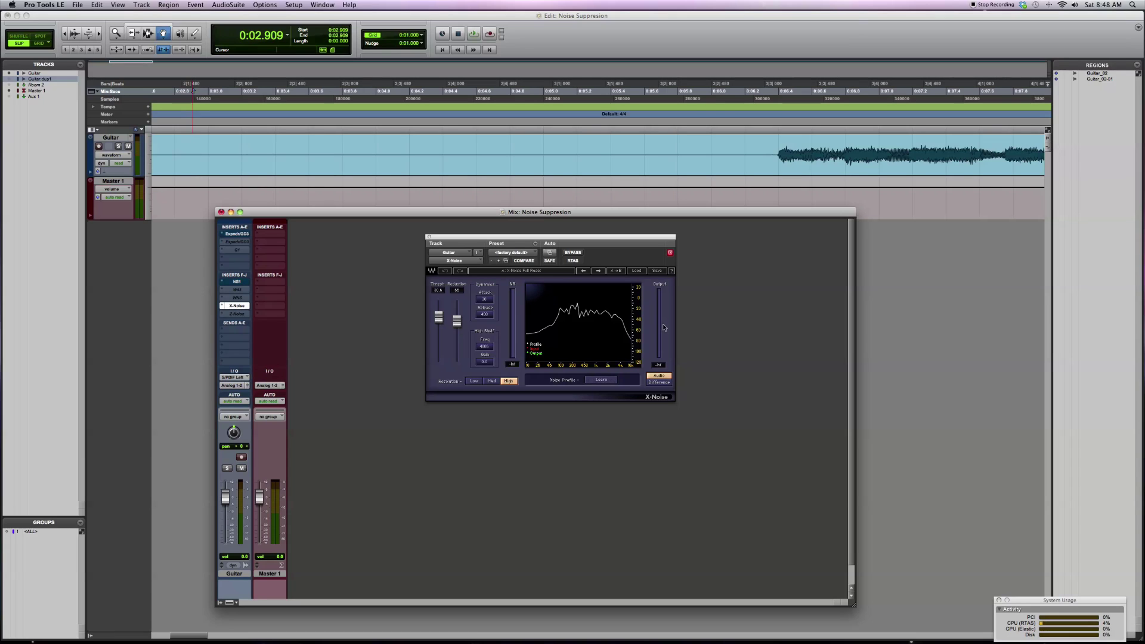
Learn the X-Noise noise profile while playing the noise-only range from 0:01.296 to 0:06.141
left_click_drag(710, 94, 153, 94)
key("space")
left_click(602, 380)
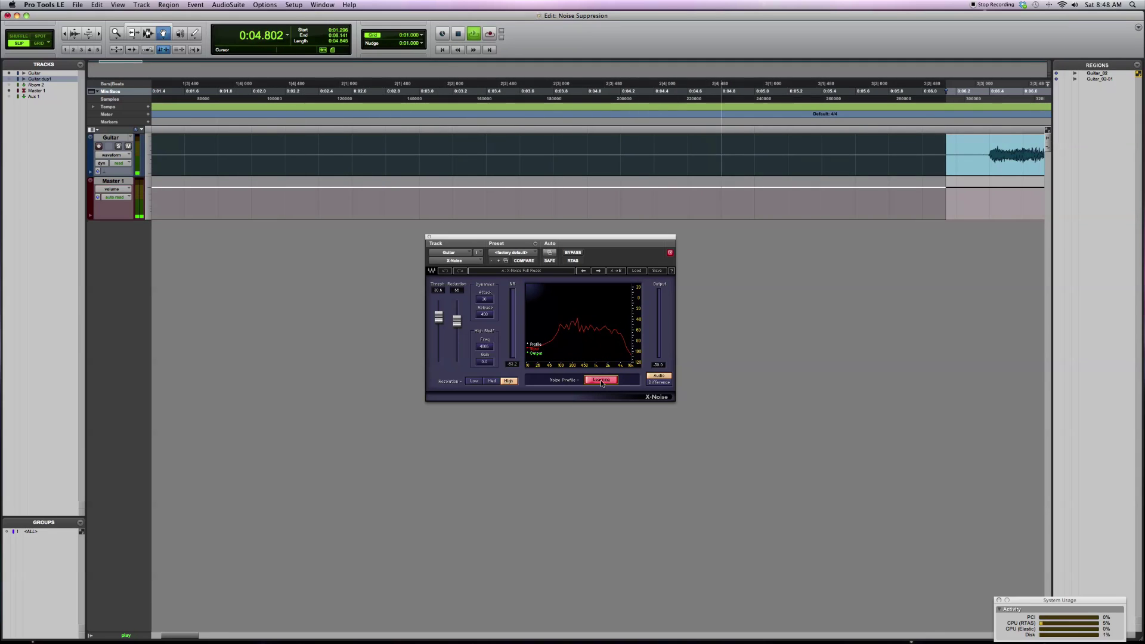
left_click(601, 380)
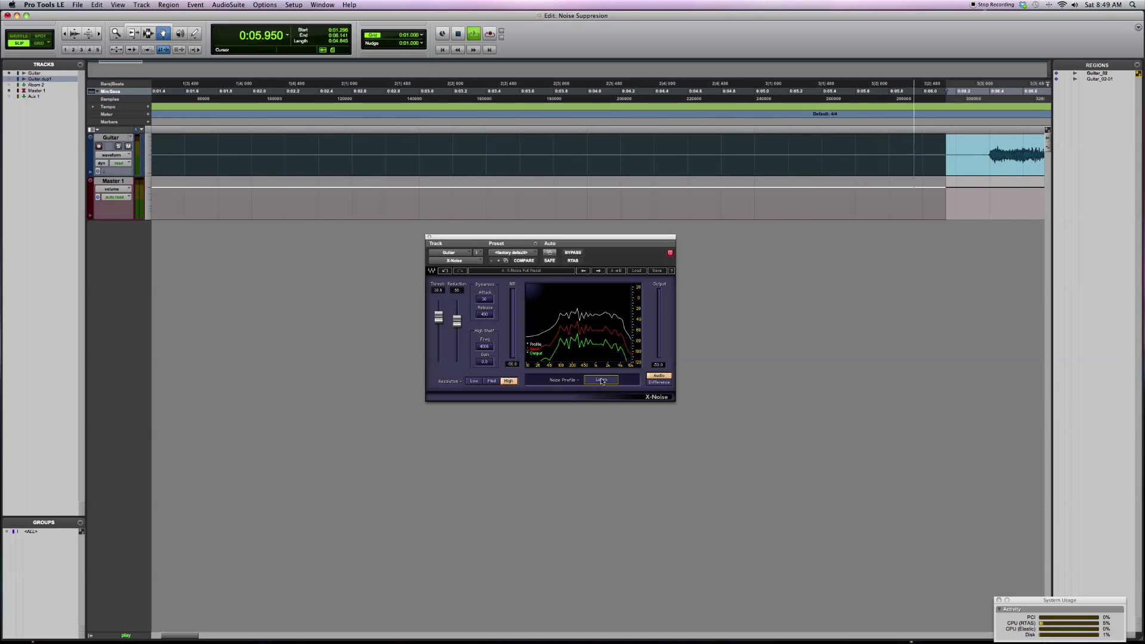
Compare the X-Noise Difference and Audio outputs on the noise-only range and on playback from 0:03.816
left_click(659, 382)
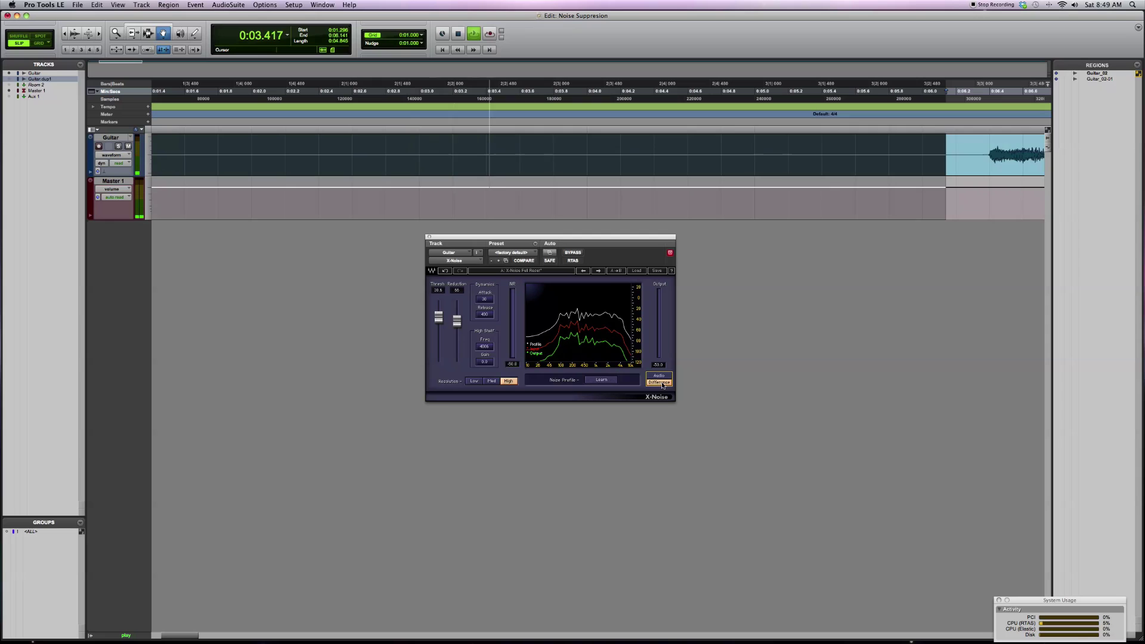
left_click(664, 376)
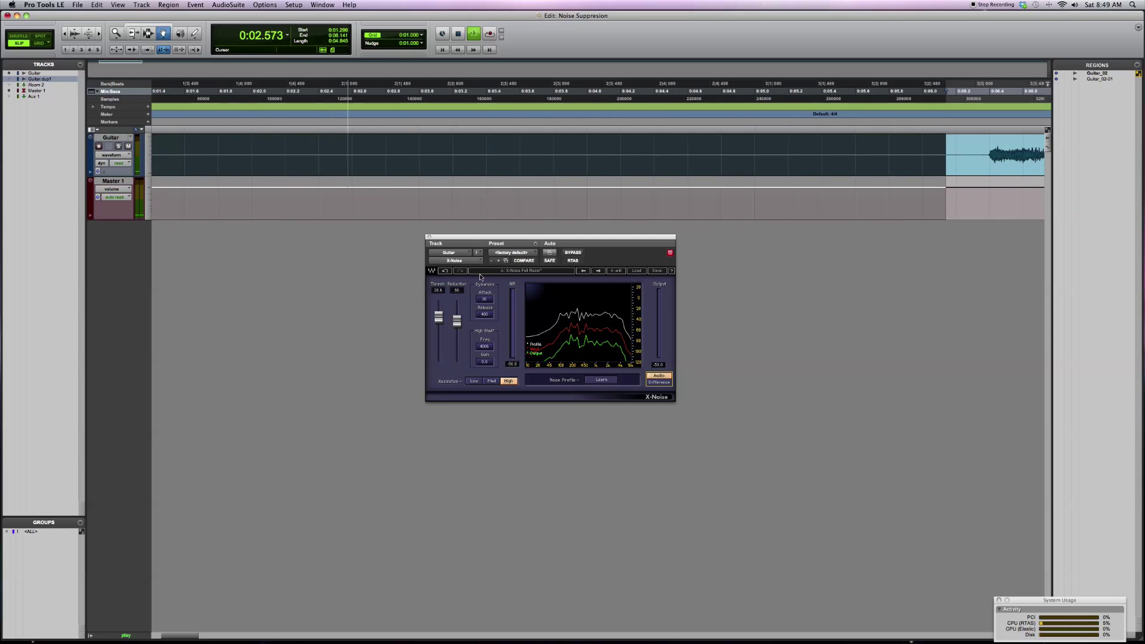
left_click(556, 95)
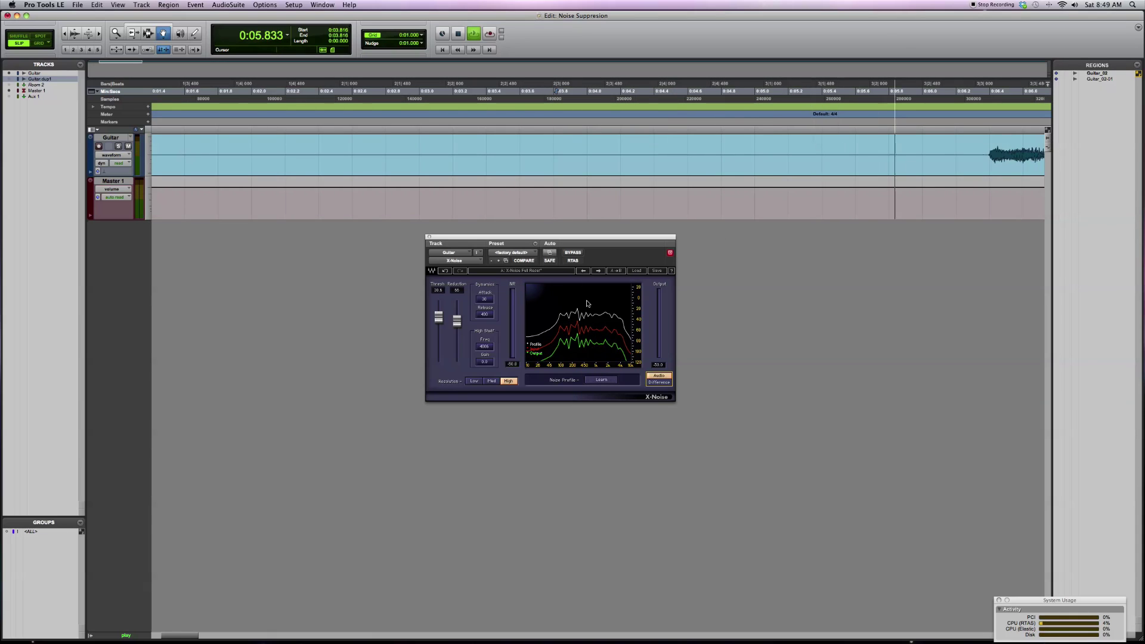
left_click(654, 385)
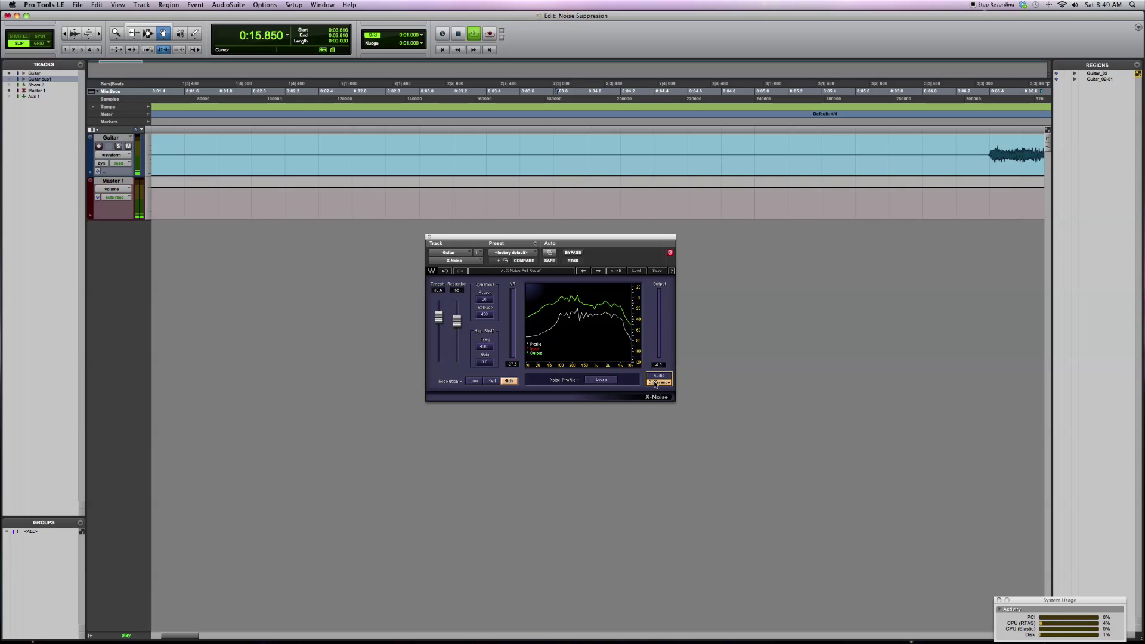
left_click(657, 378)
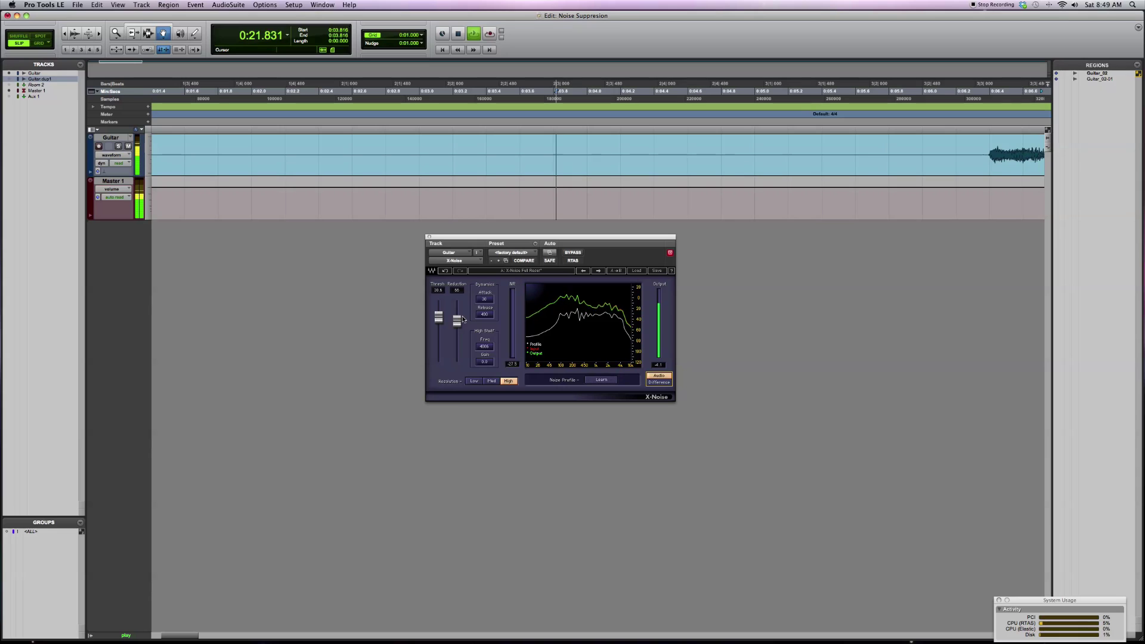
Stop playback and replace X-Noise with Z-Noise as the Guitar track's active insert, opening its controls
key("super+equal")
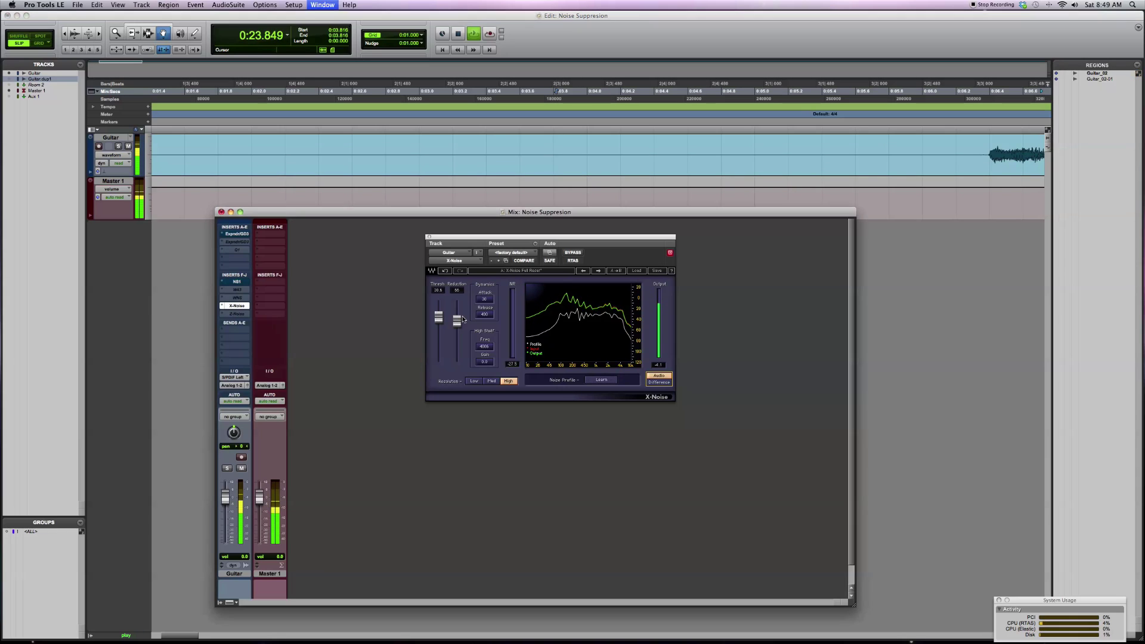
key("space")
right_click(240, 307)
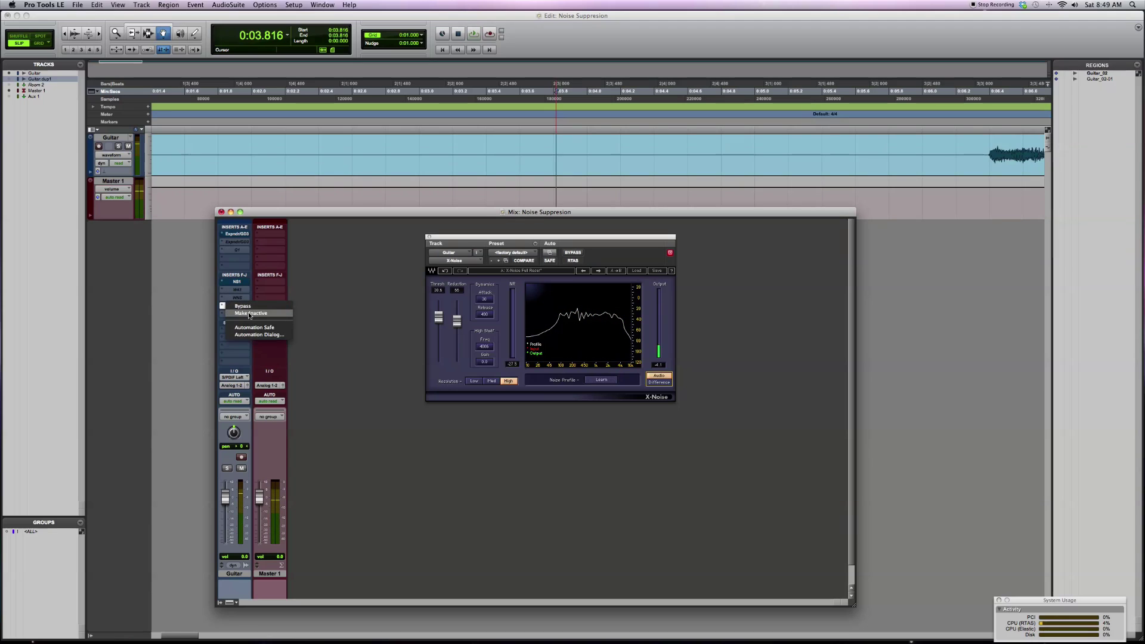
left_click(245, 321)
right_click(240, 307)
key("Escape")
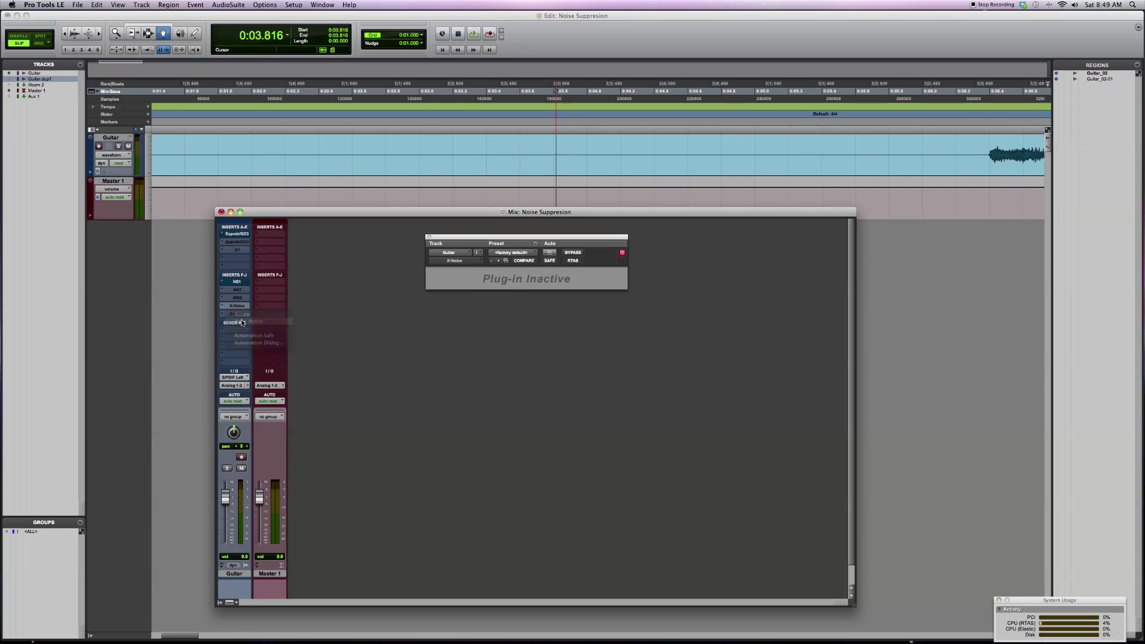
left_click(237, 315)
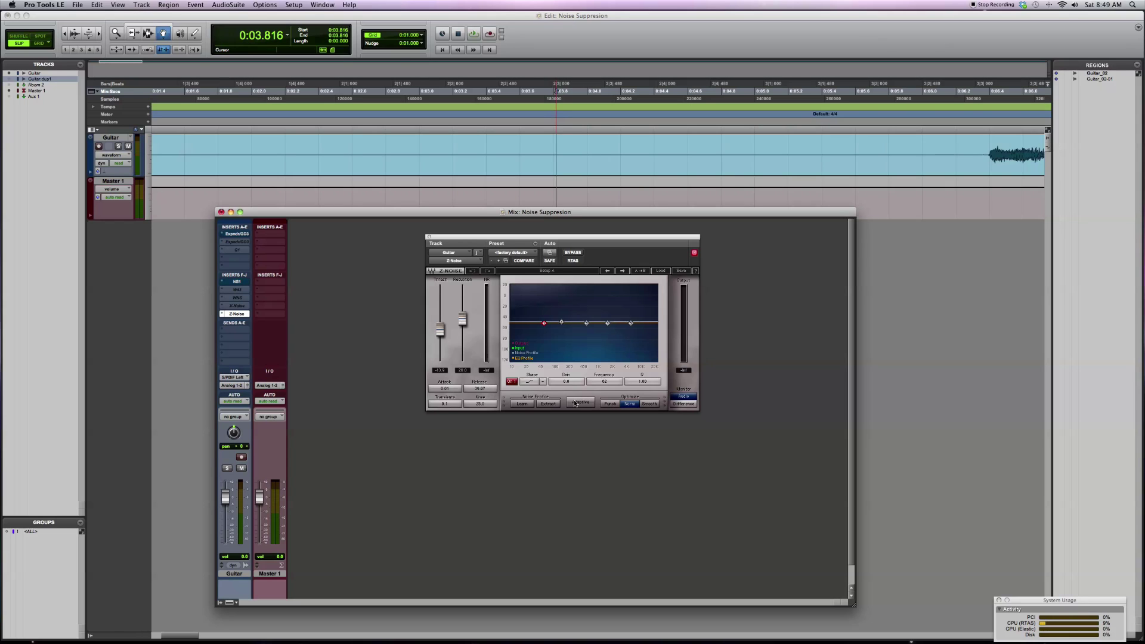
Learn the Z-Noise noise profile while playing 0:01.610 to 0:06.013, and raise the threshold and reduction faders
left_click_drag(935, 87, 186, 88)
key("space")
left_click(522, 404)
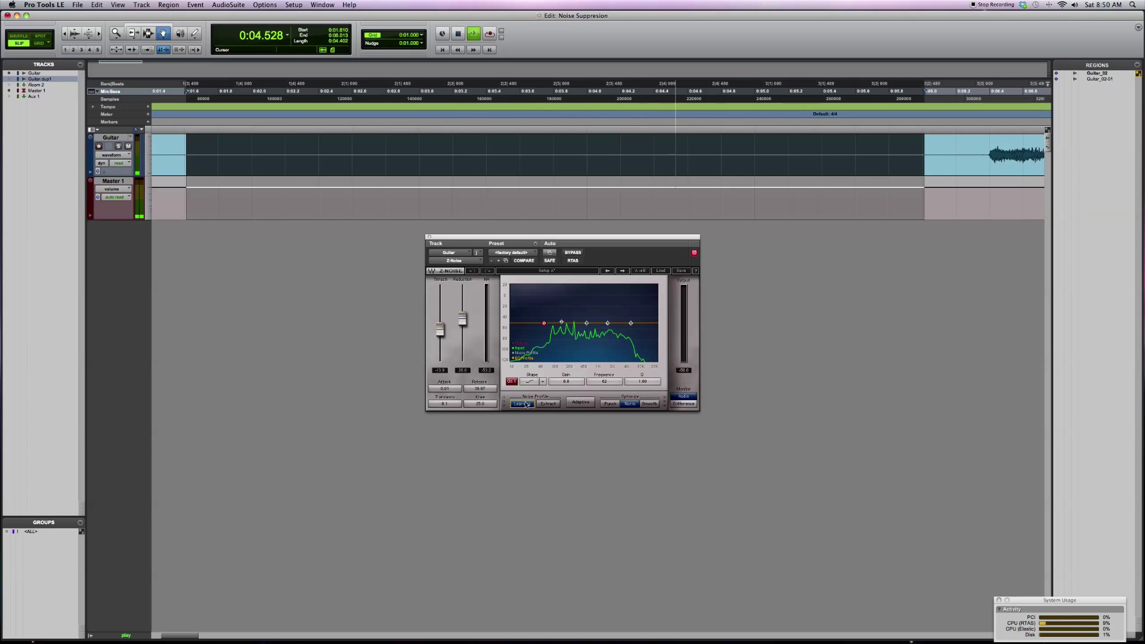
left_click(522, 405)
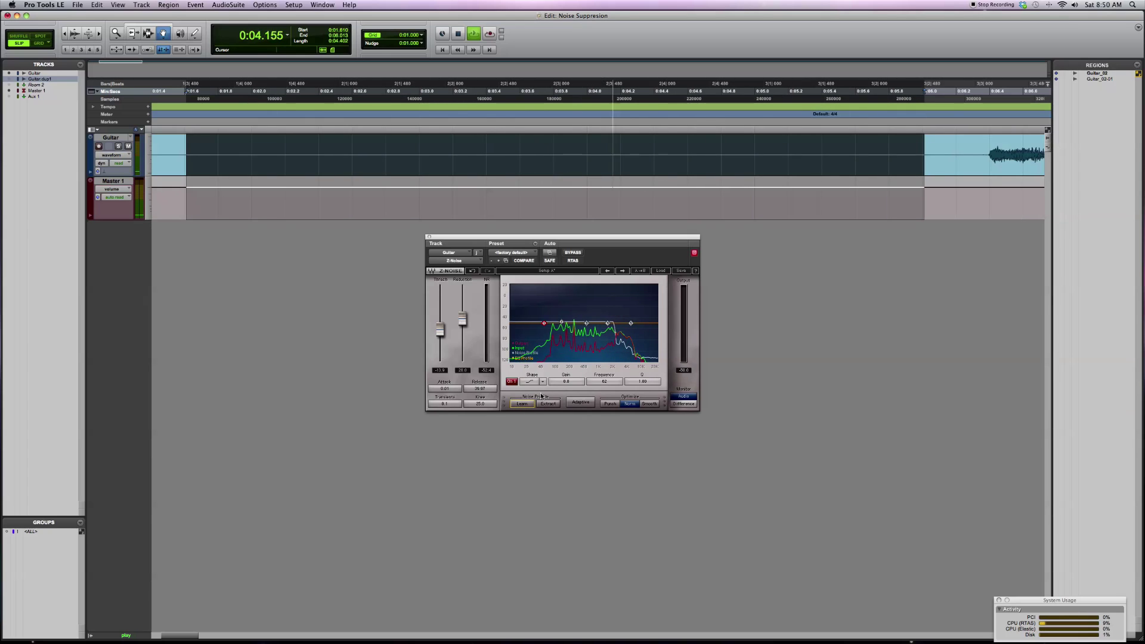
left_click_drag(440, 330, 461, 315)
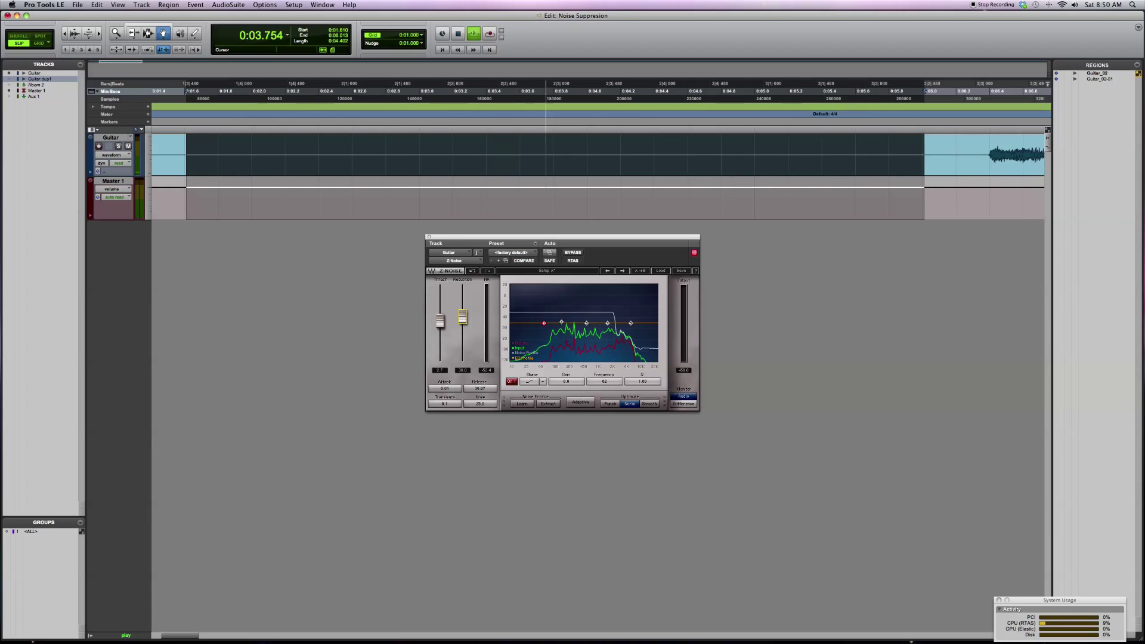
Compare the Z-Noise Audio and Difference outputs on playback from 0:04.173, ending with the Mix window shown and playback stopped
left_click(623, 91)
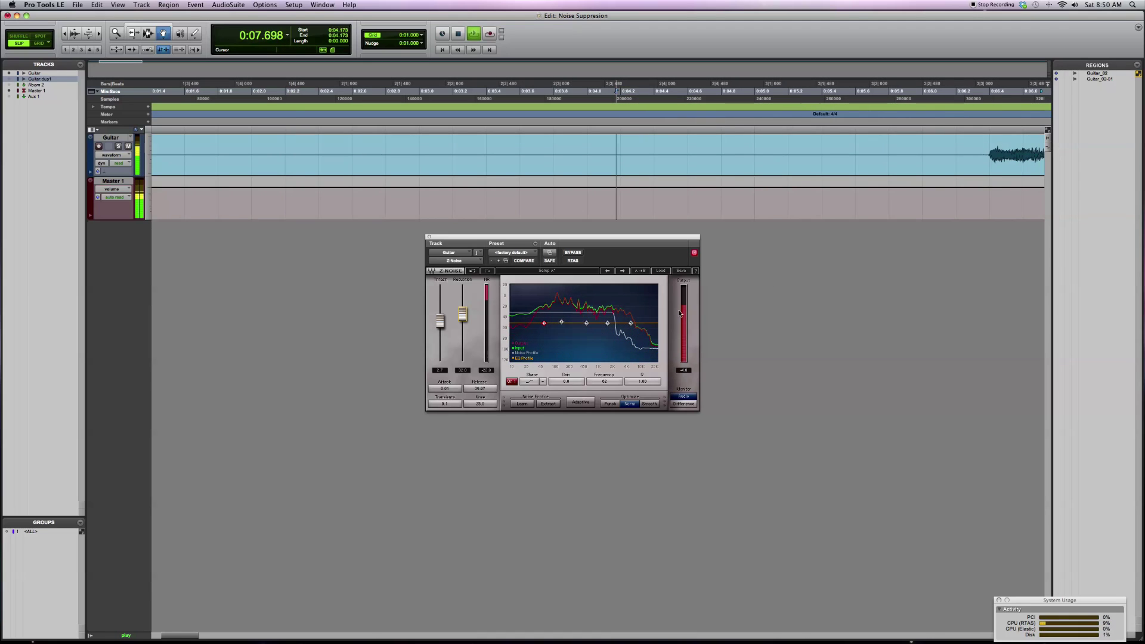
left_click(683, 404)
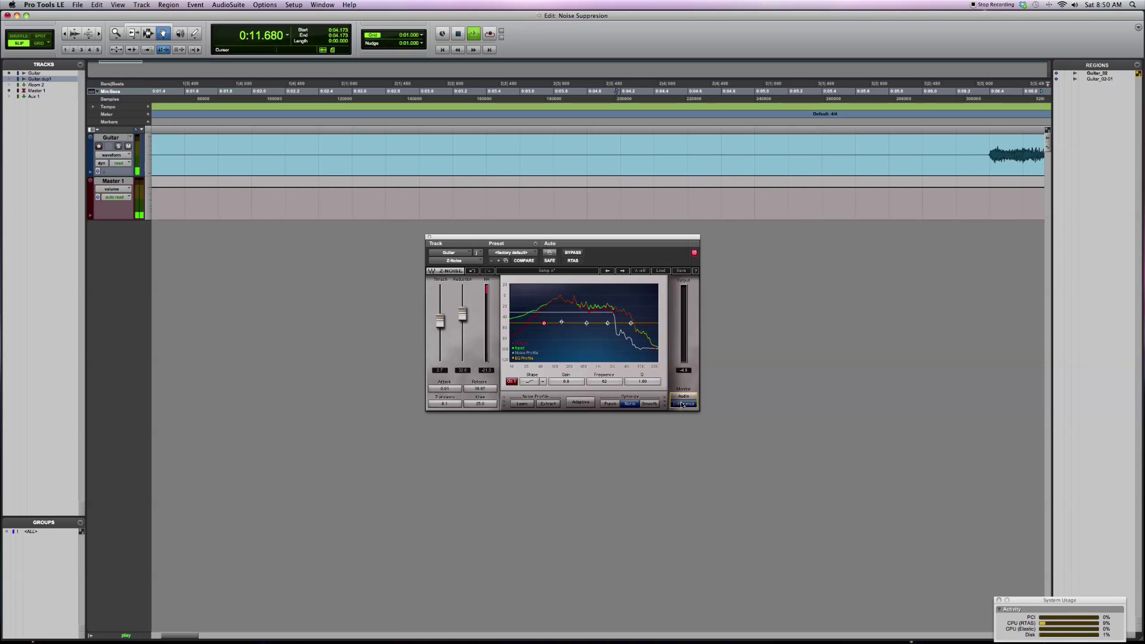
left_click(683, 397)
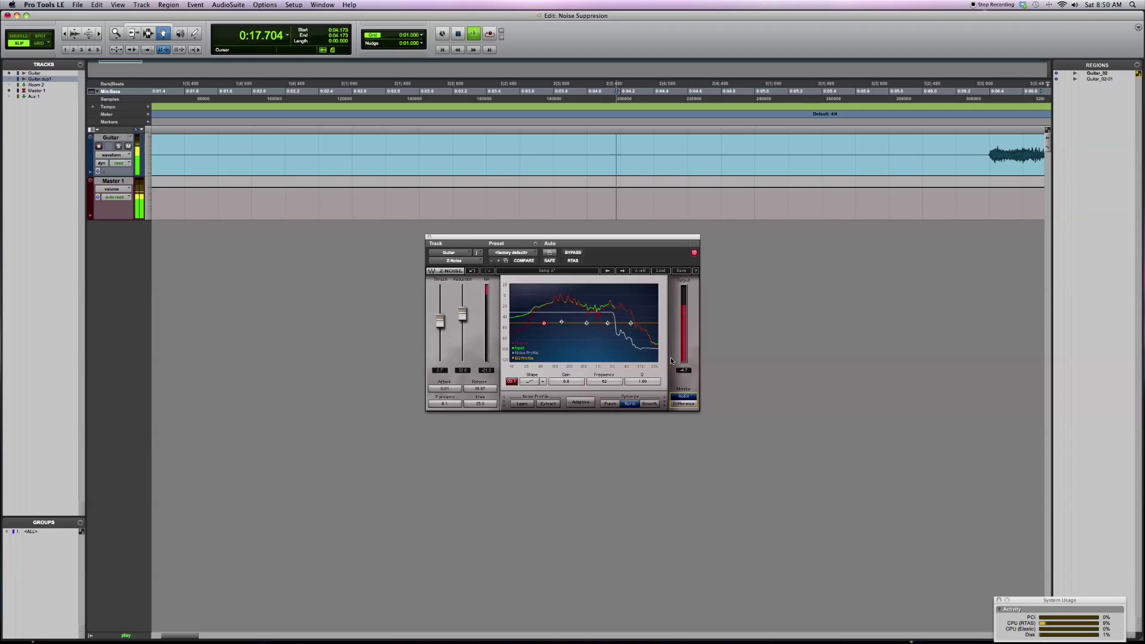
key("super+equal")
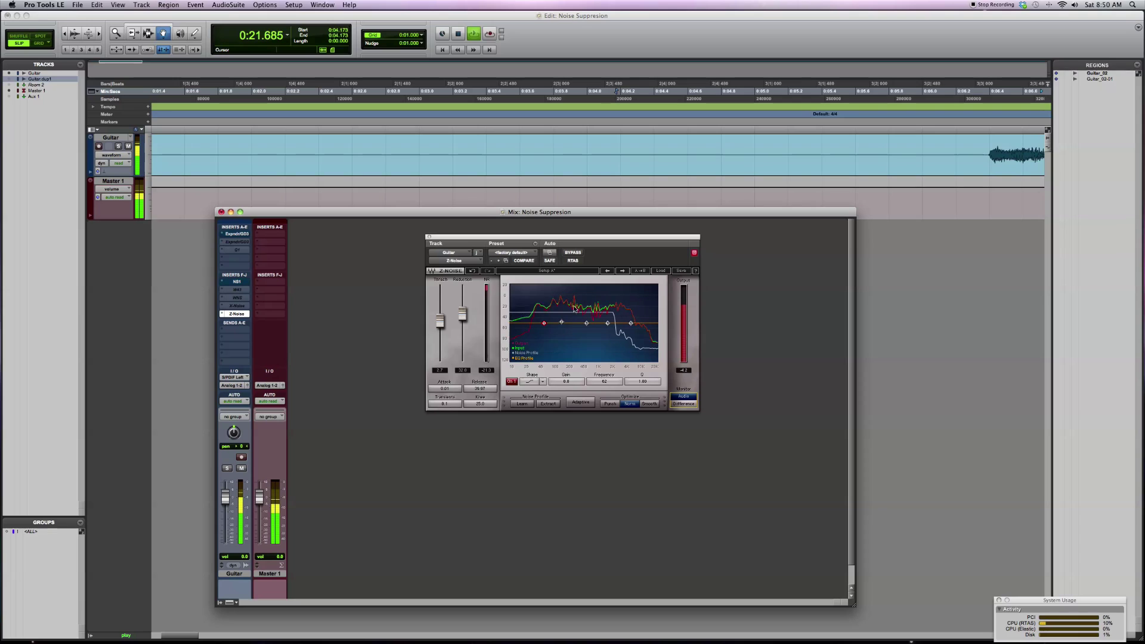
key("space")
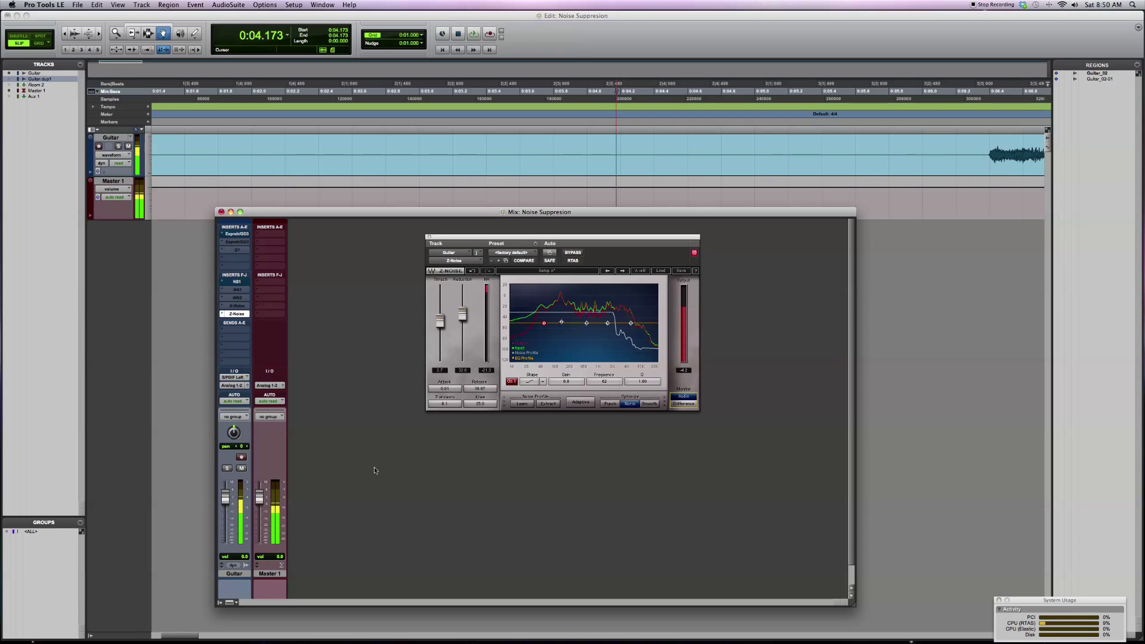